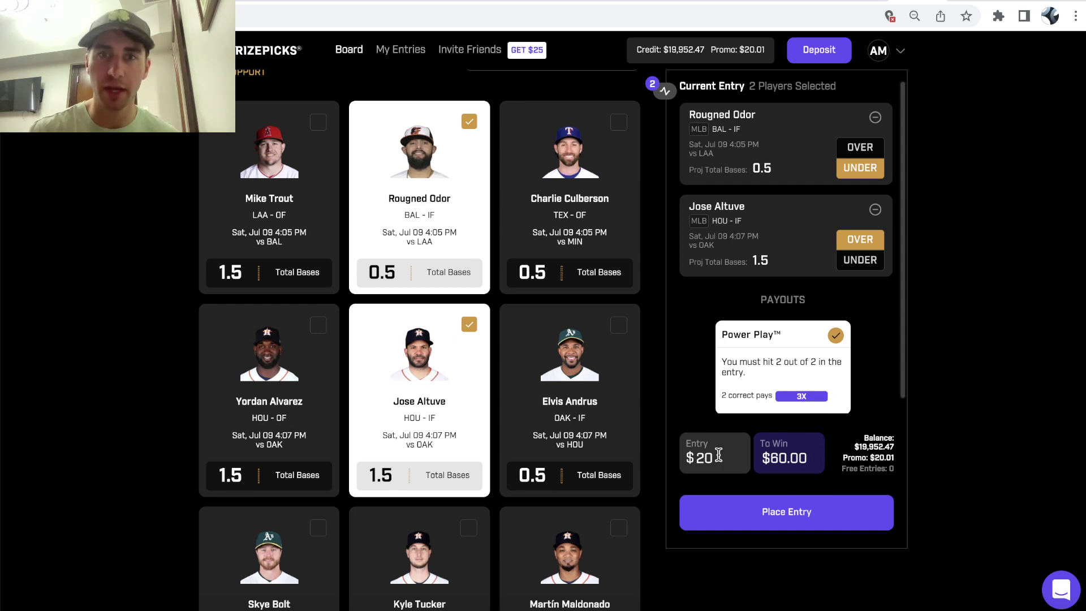
# Replace Jose Altuve with Elvis Andrus in the current entry and set both Rougned Odor and Elvis Andrus to Over
pyautogui.click(545, 377)
pyautogui.click(423, 370)
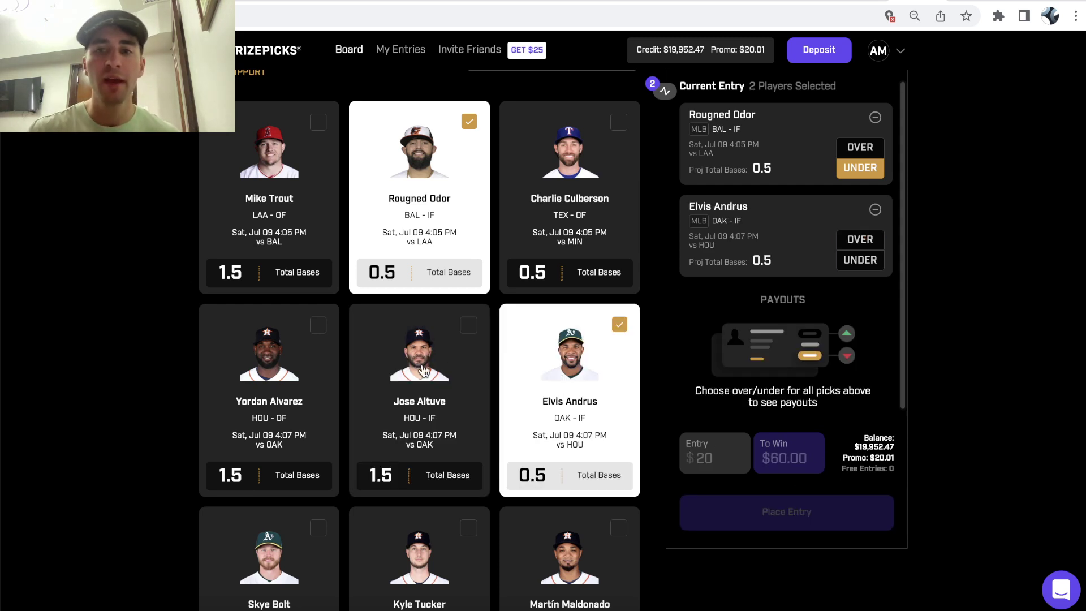
pyautogui.click(860, 260)
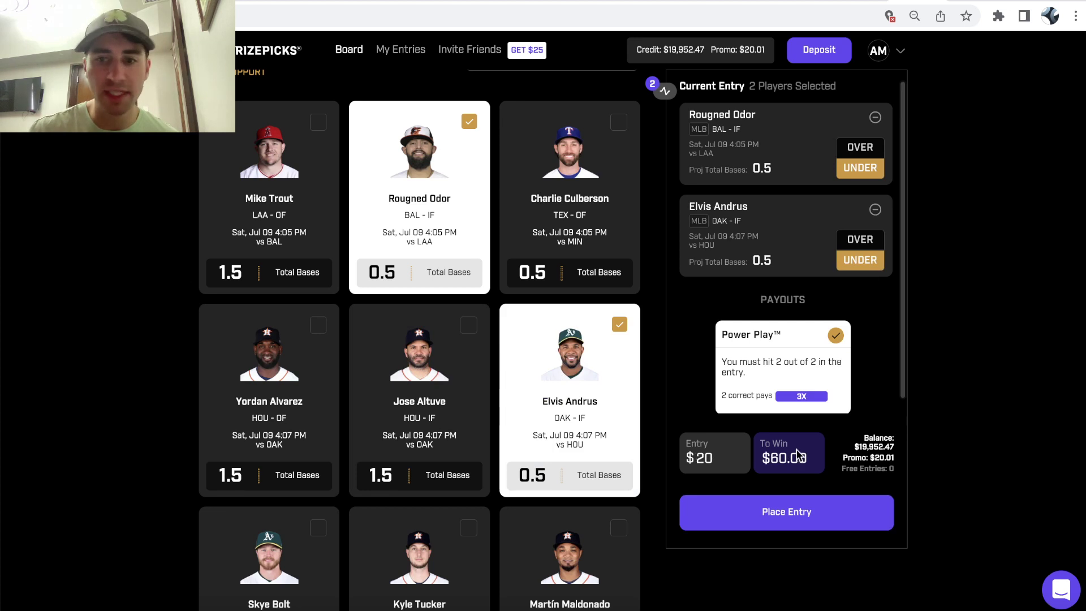
pyautogui.click(861, 239)
pyautogui.click(862, 147)
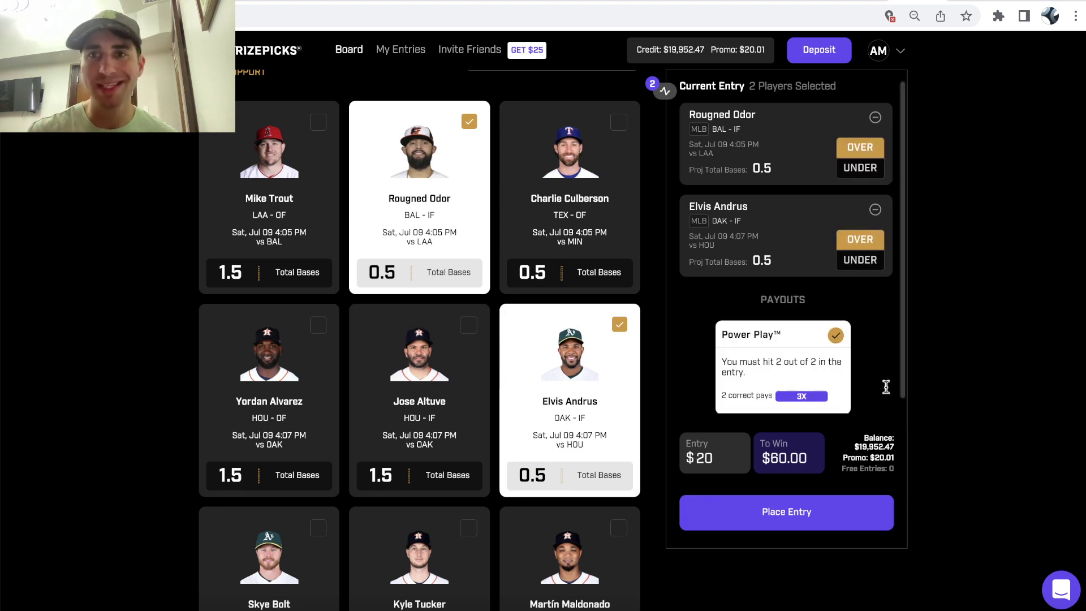
# Switch to the Prize Picks spreadsheet and highlight the 2 Leg Entry row through its odds and implied probability
pyautogui.click(860, 2)
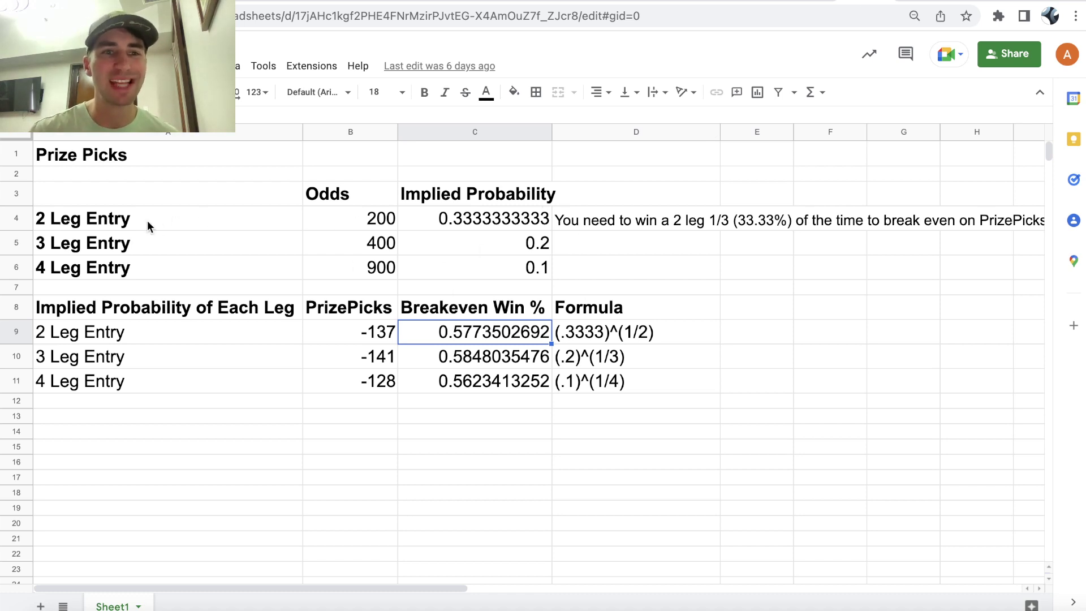
pyautogui.moveTo(148, 225); pyautogui.dragTo(426, 223)
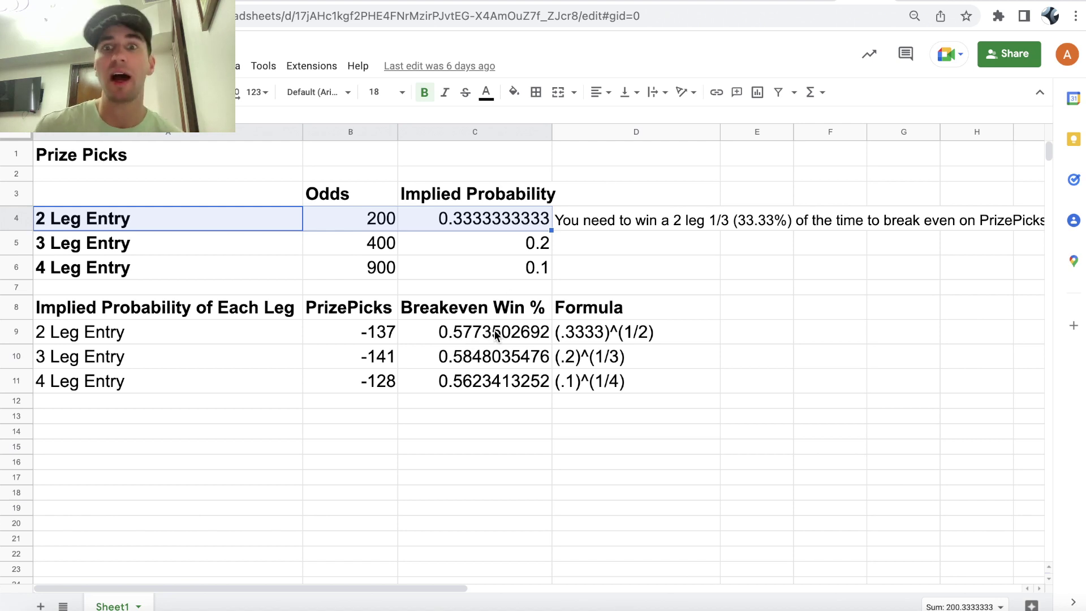
# Switch to the OddsJam pre-match positive EV bets and search the page for -137
pyautogui.click(706, 1)
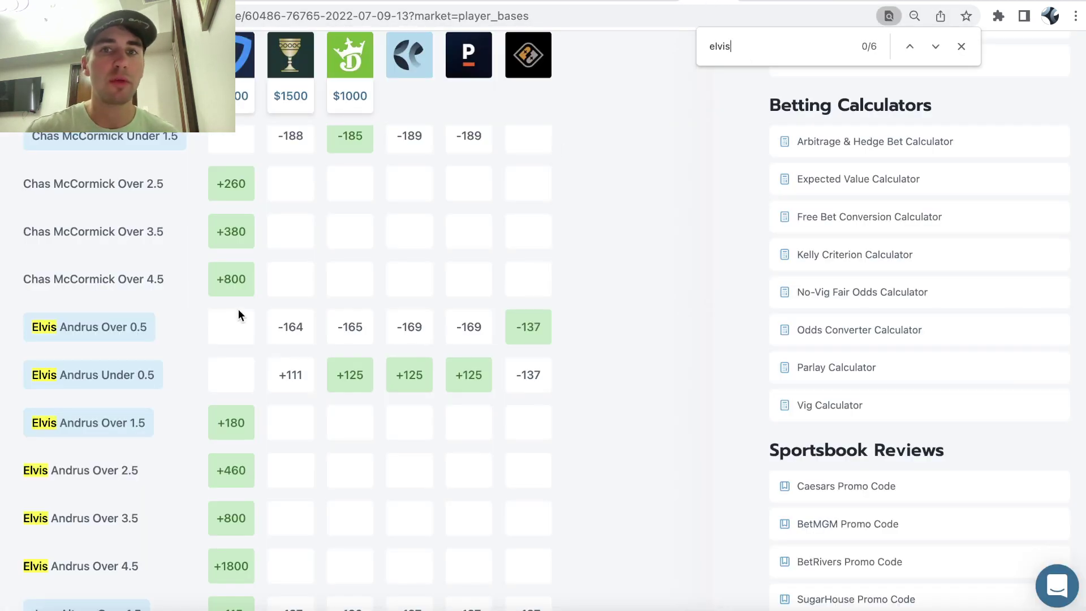
pyautogui.click(653, 3)
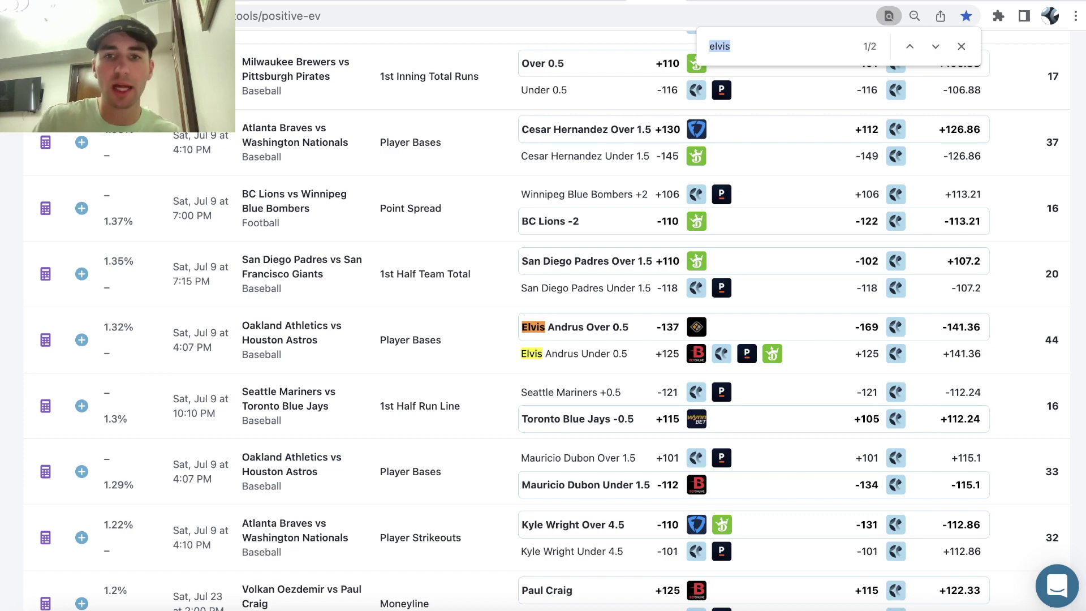
pyautogui.scroll(15, 321, 272)
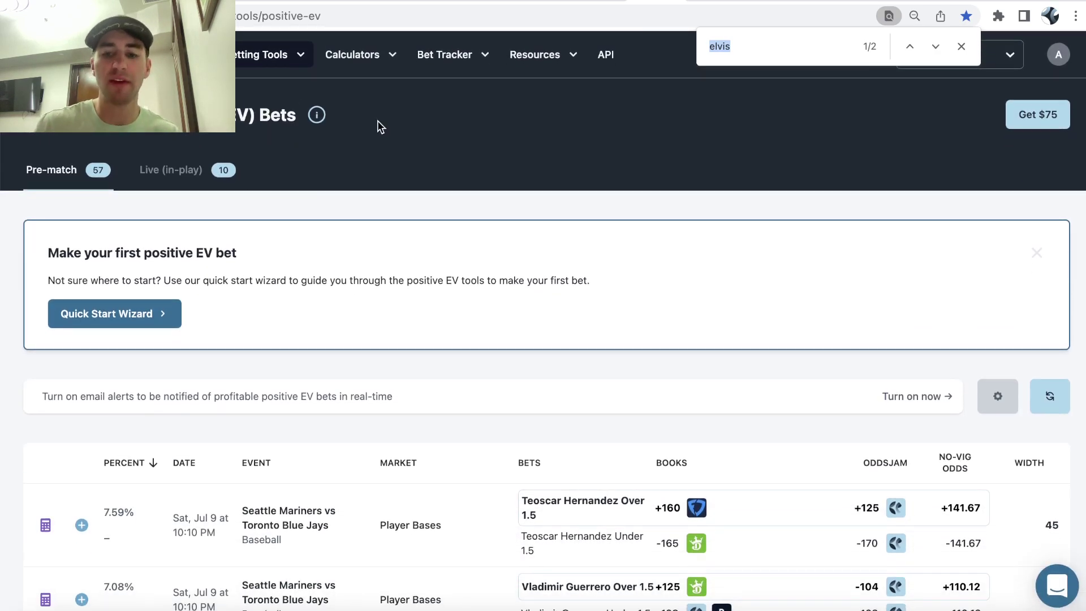
pyautogui.write('-137')
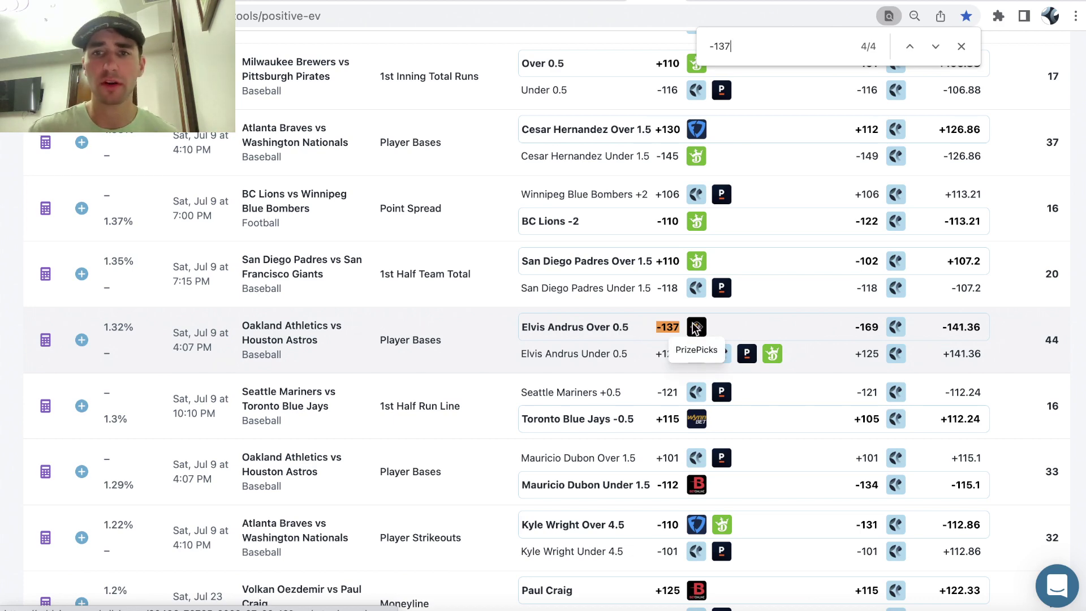
# Compare the spreadsheet's 2-leg breakeven figures with the Elvis Andrus Over 0.5 odds at the different sportsbooks
pyautogui.click(873, 2)
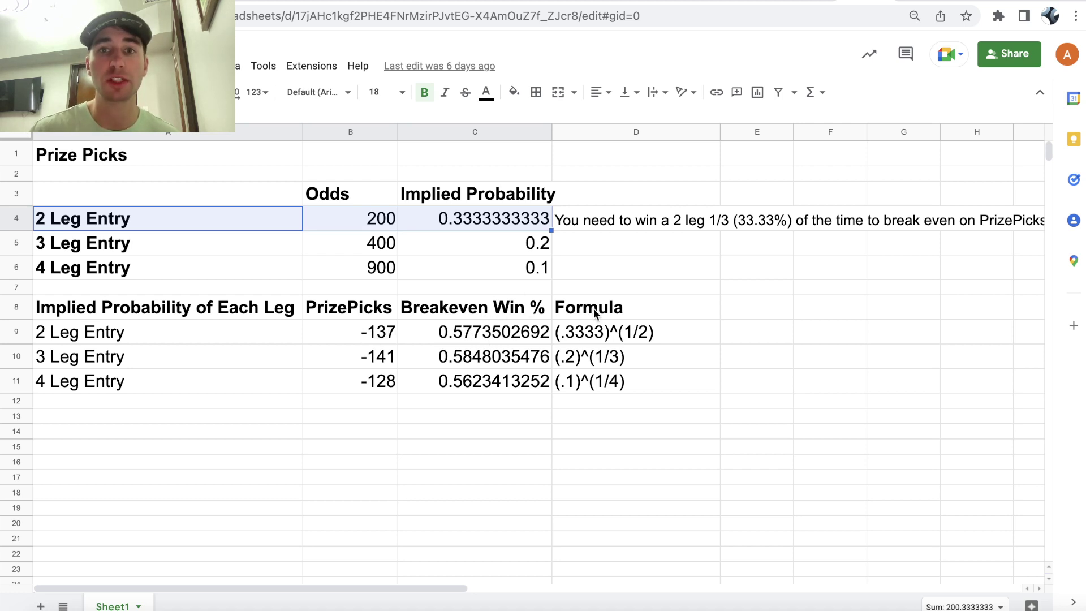
pyautogui.hotkey('ctrl', 'Tab')
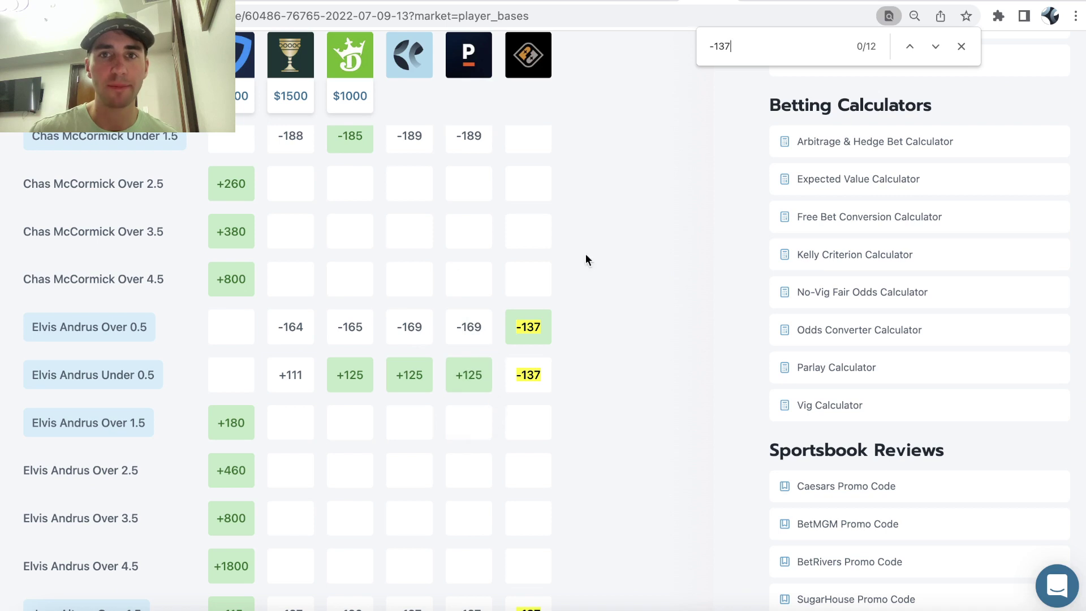
pyautogui.hotkey('ctrl', 'Tab')
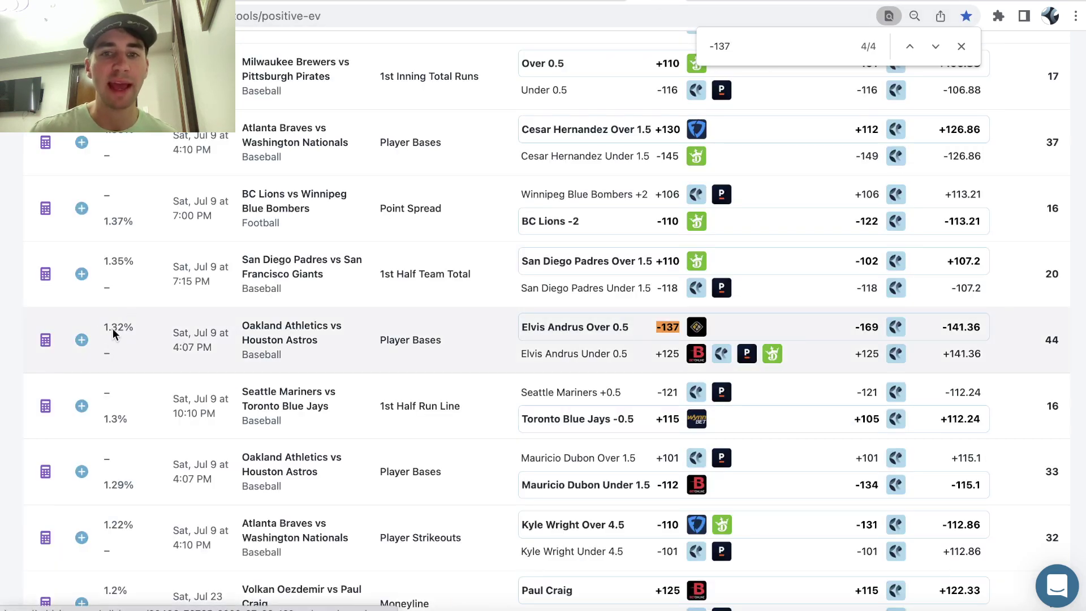
pyautogui.hotkey('ctrl', 'Tab')
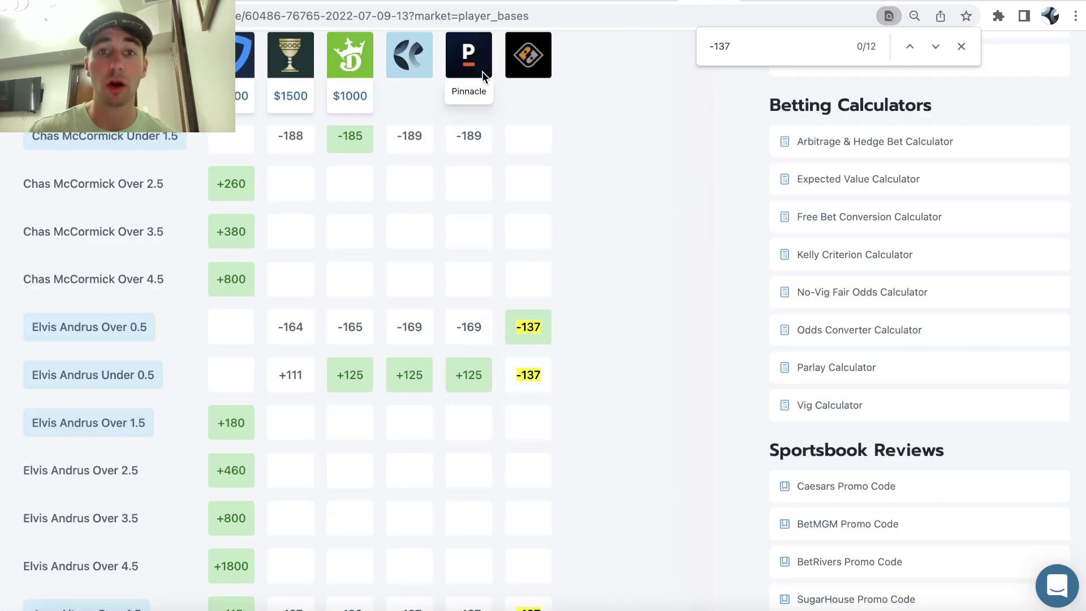
# Open the No-Vig Fair Odds Calculator and enter -169 and +125 as the two sides' odds
pyautogui.scroll(15, 473, 343)
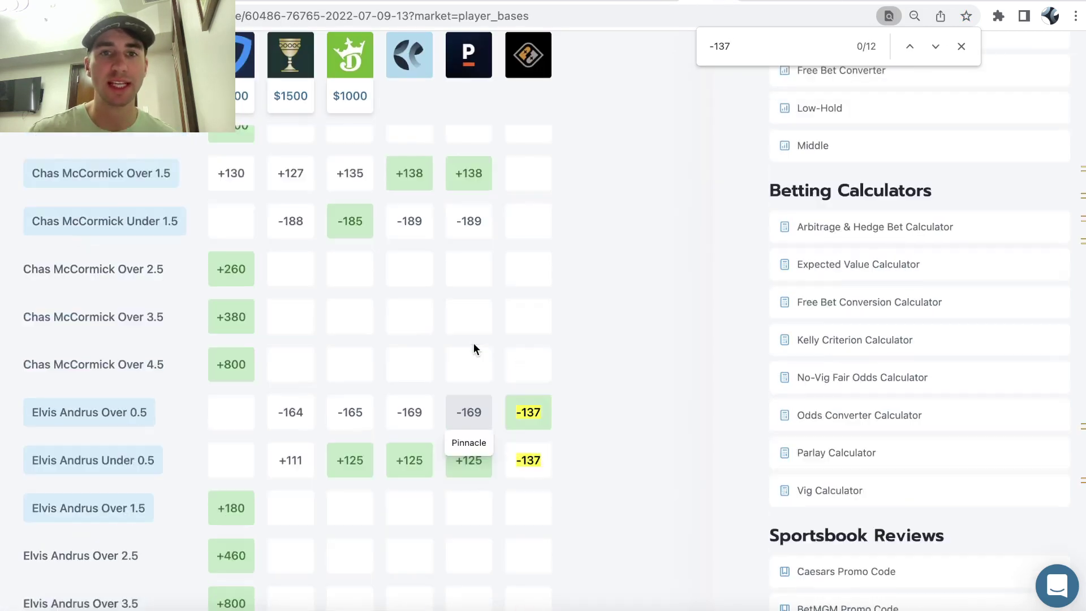
pyautogui.click(388, 68)
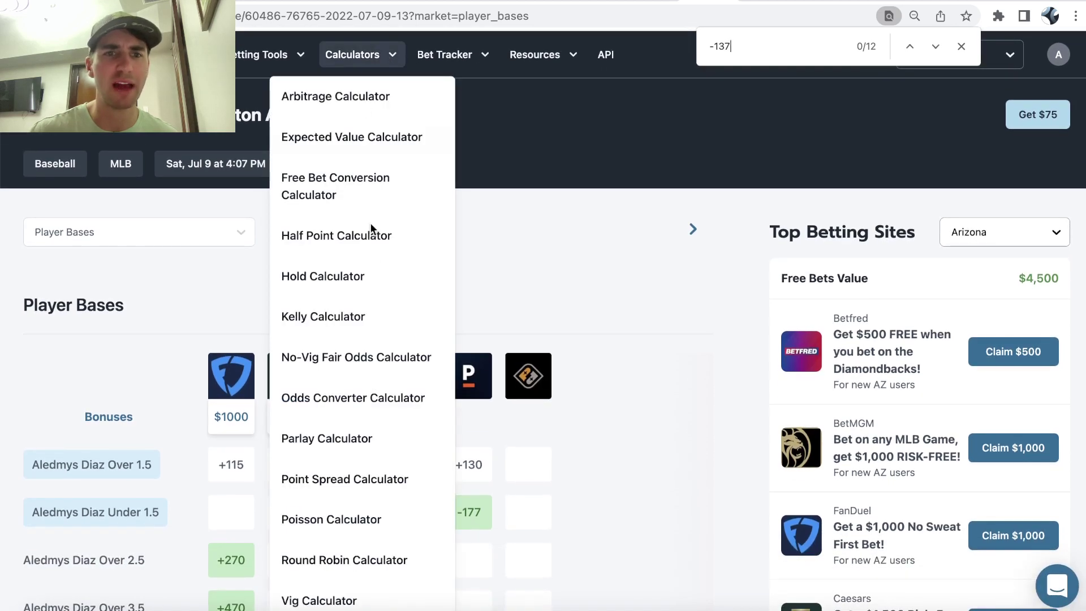
pyautogui.click(373, 356)
pyautogui.click(167, 272)
pyautogui.write('-169')
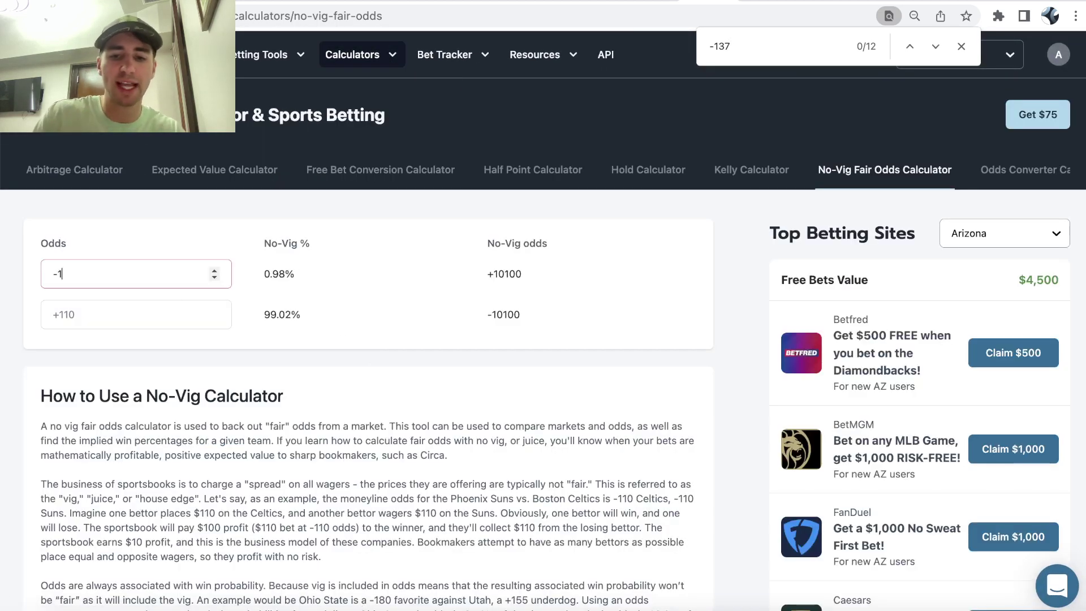
pyautogui.press('Tab')
pyautogui.write('+125')
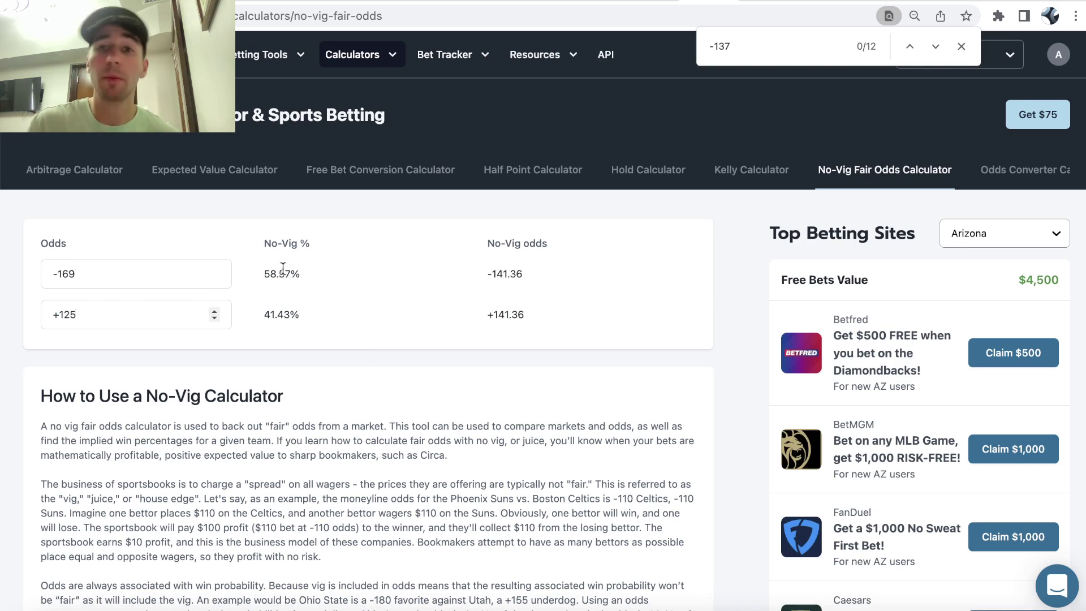
# Compare the calculator's no-vig odds with the Elvis Andrus listing among the positive EV bets
pyautogui.hotkey('ctrl', 'Tab')
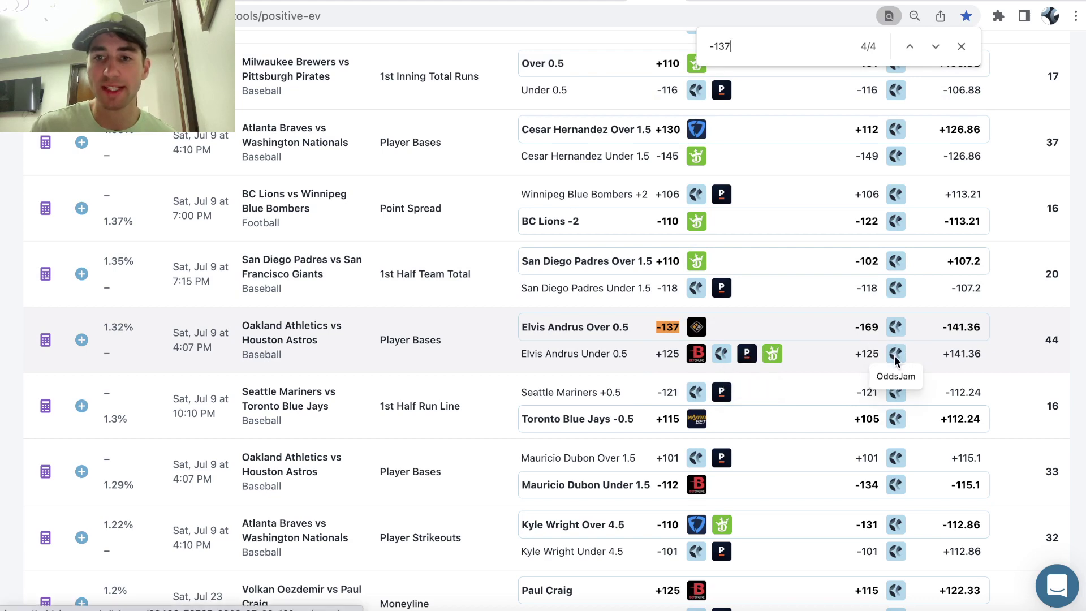
pyautogui.hotkey('ctrl', 'shift', 'Tab')
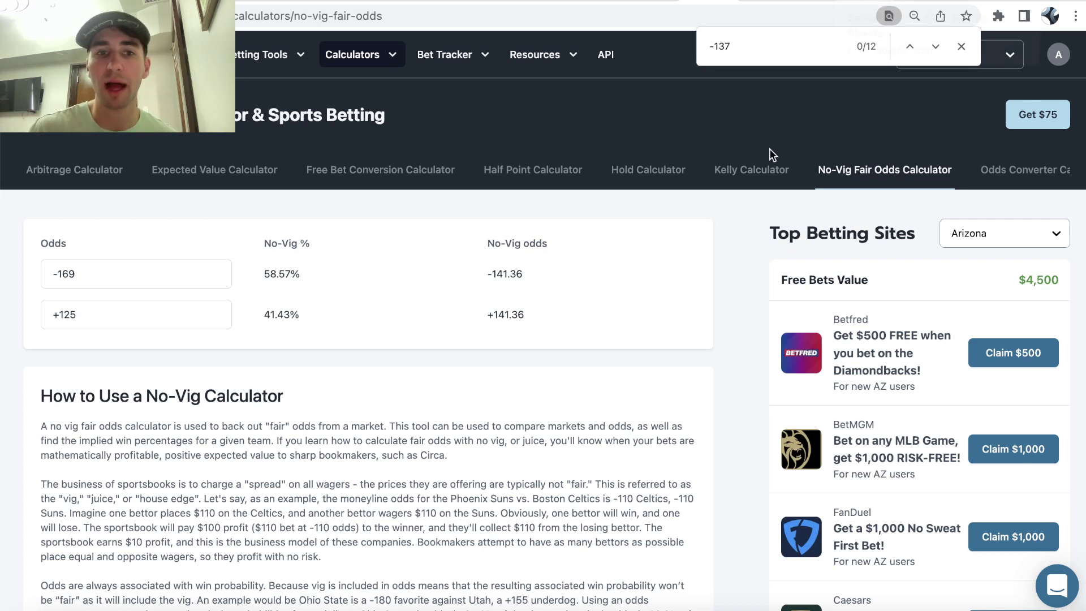
pyautogui.hotkey('ctrl', 'Tab')
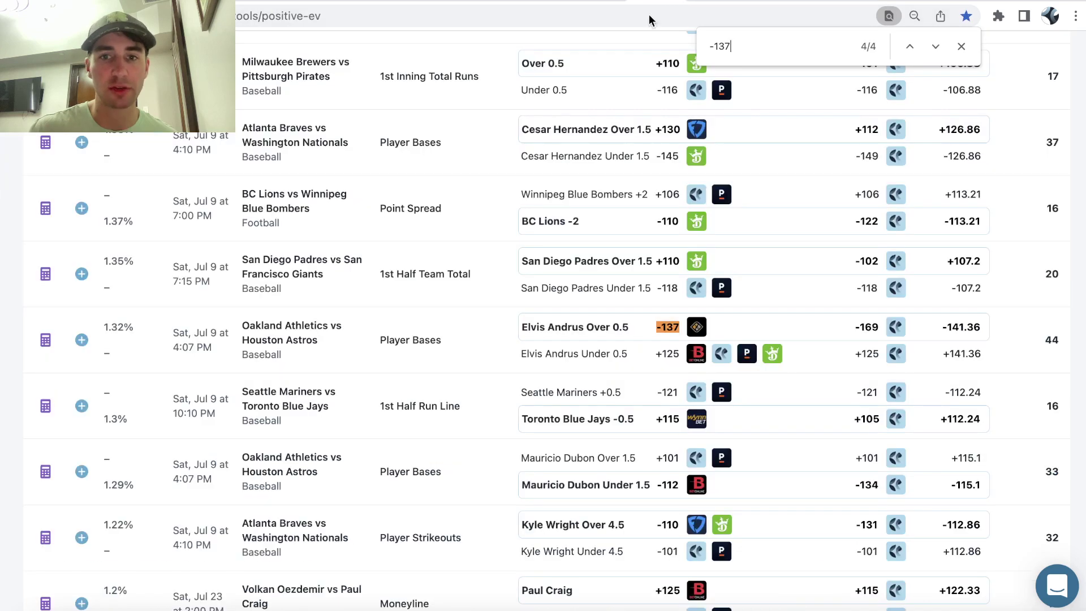
# Search the positive EV bets for alek to examine the Alek Manoah strikeouts odds
pyautogui.hotkey('ctrl', 'f')
pyautogui.write('alek')
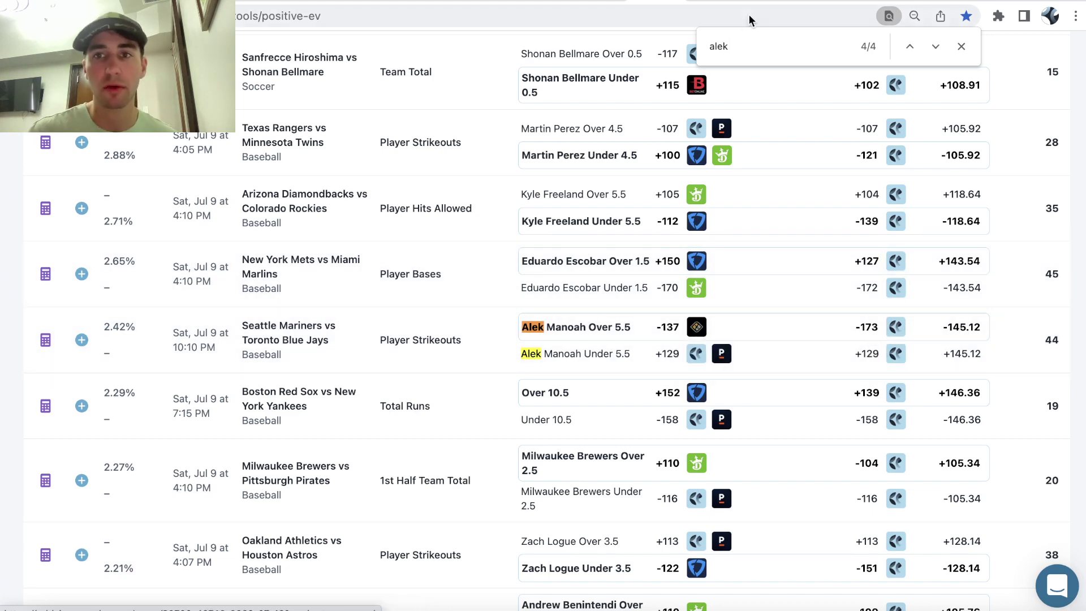
pyautogui.hotkey('ctrl', 'Tab')
pyautogui.hotkey('ctrl', 'shift', 'Tab')
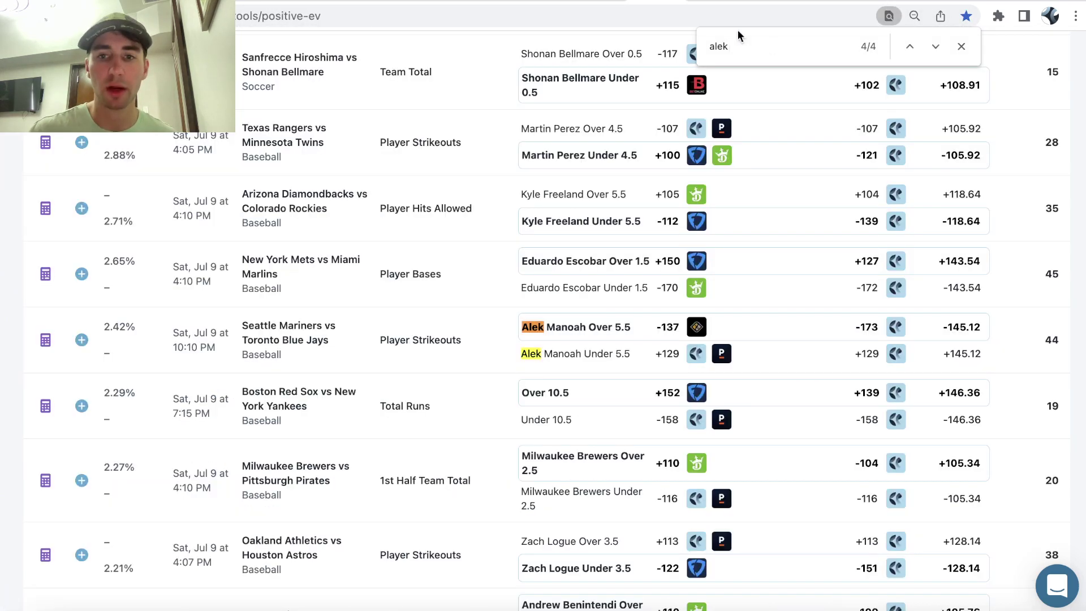
# Enter odds of -173 and +129 in the blank No-Vig Fair Odds Calculator
pyautogui.click(764, 1)
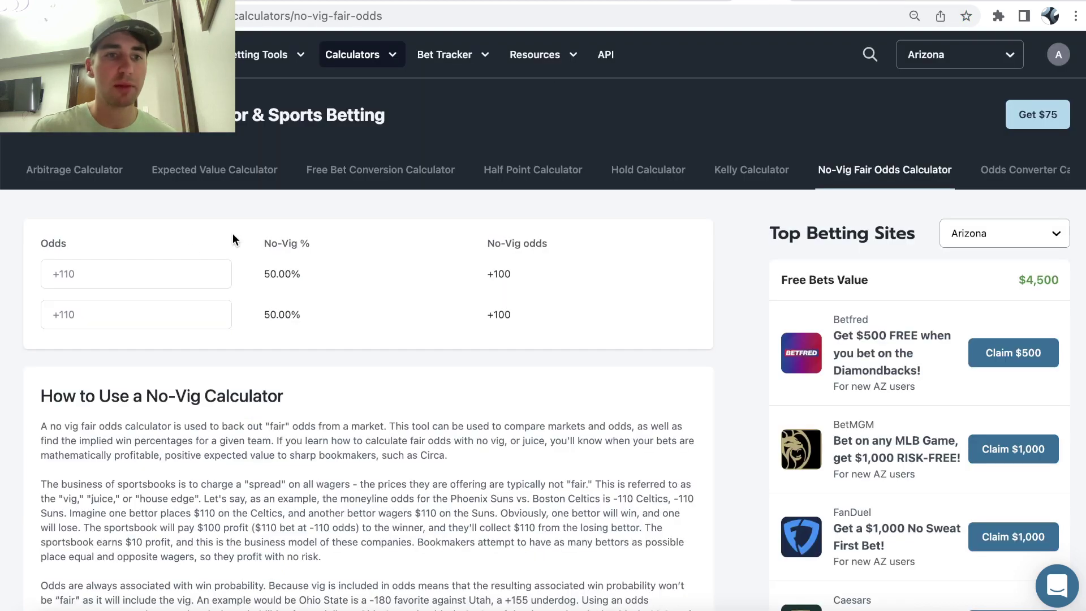
pyautogui.click(119, 262)
pyautogui.write('-173')
pyautogui.press('Tab')
pyautogui.write('+129')
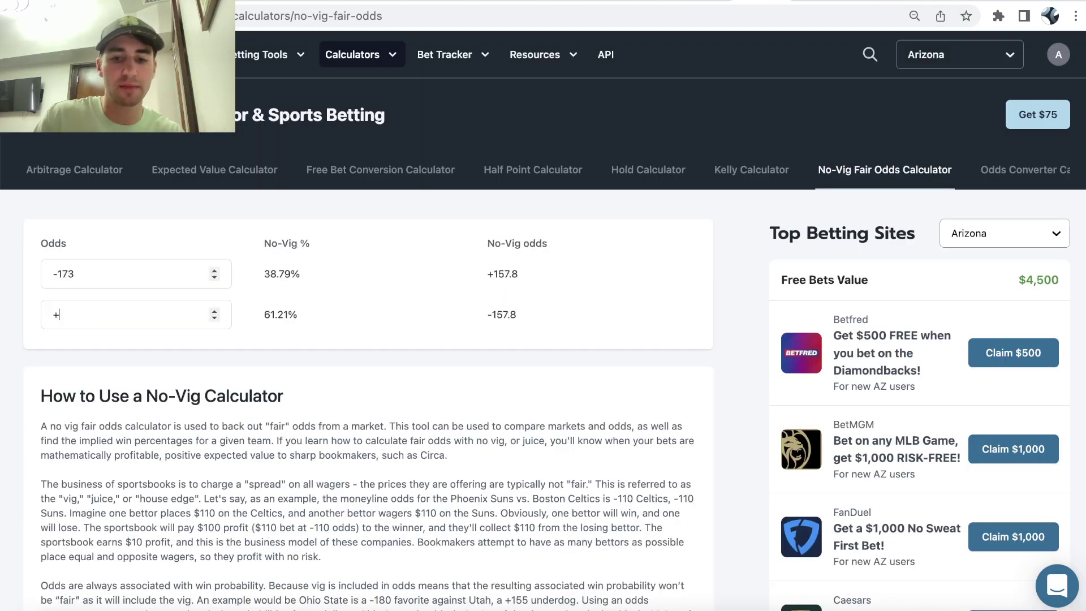
# Switch to the PrizePicks board and remove Rougned Odor from the current entry
pyautogui.click(982, 3)
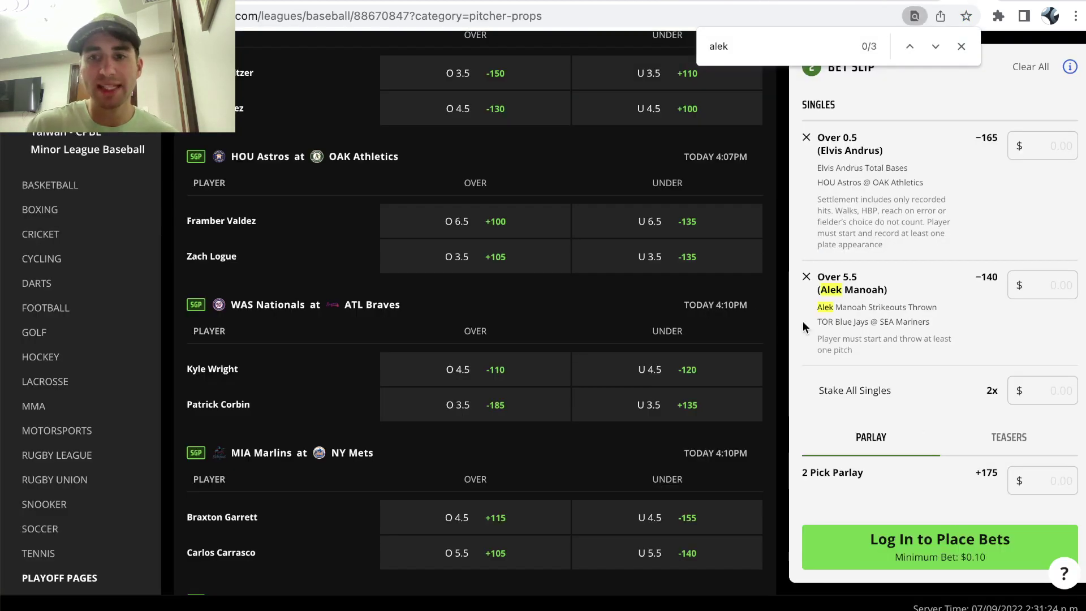
pyautogui.hotkey('ctrl', 'shift', 'Tab')
pyautogui.click(425, 180)
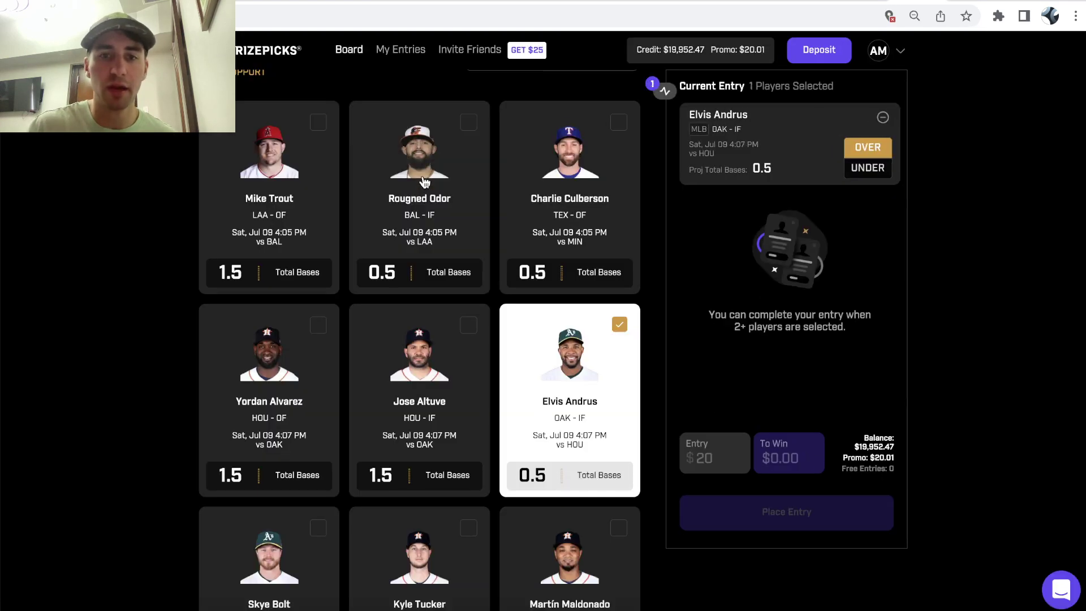
# Find Alek Manoah among the Strikeouts projections, add him to the entry and pick Over 5.5
pyautogui.scroll(5, 532, 300)
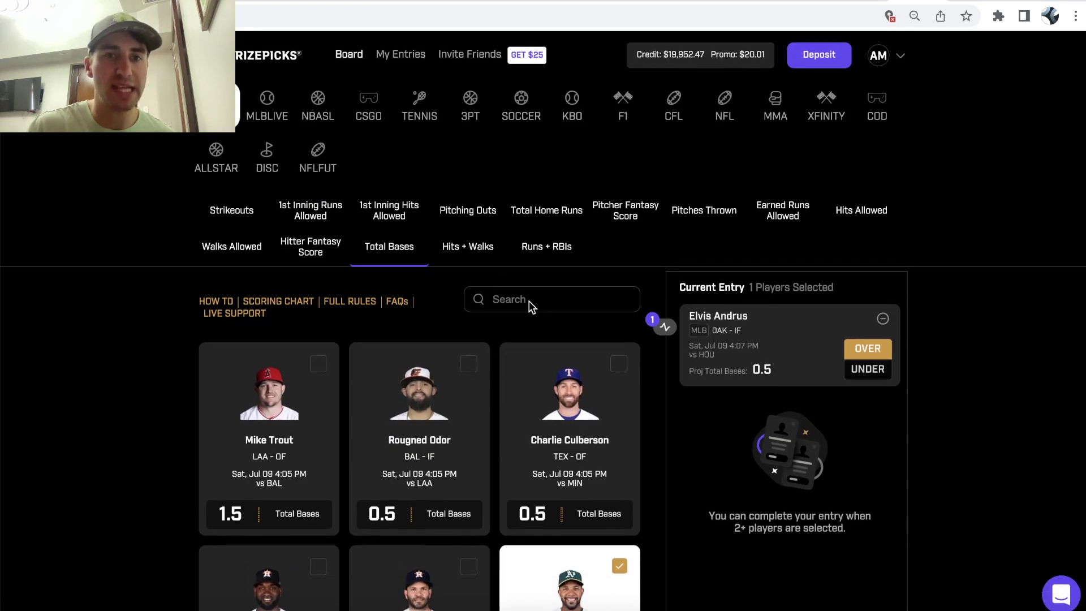
pyautogui.click(232, 218)
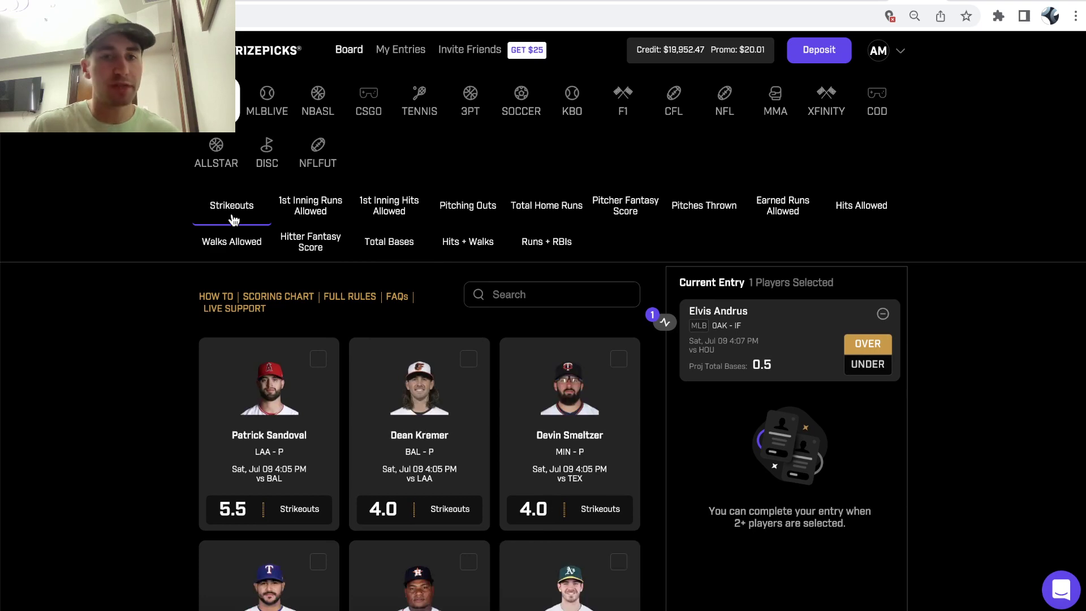
pyautogui.hotkey('ctrl', 'f')
pyautogui.write('alek')
pyautogui.click(226, 259)
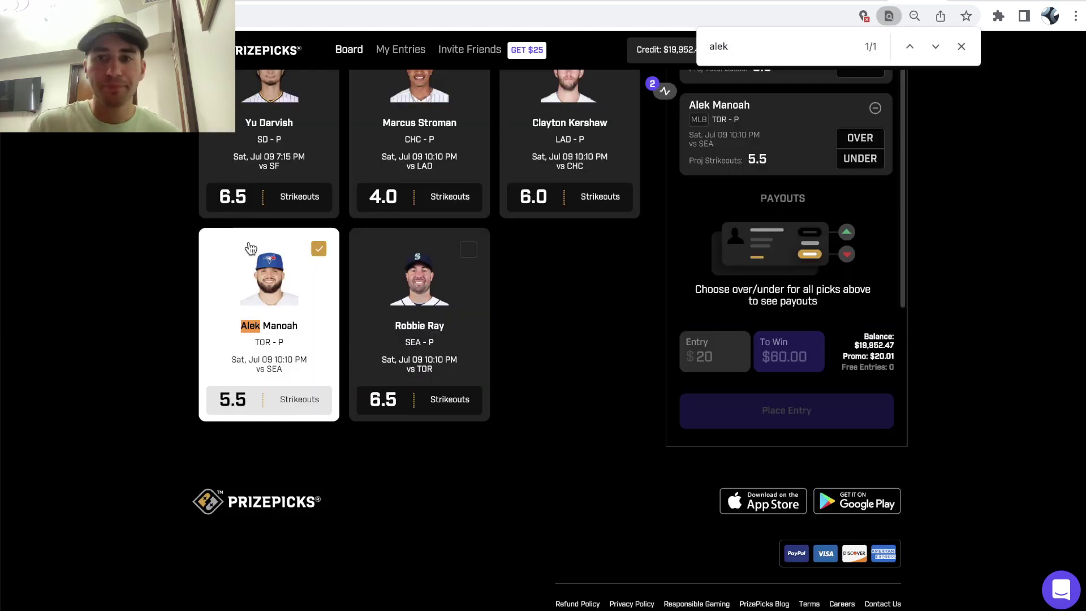
pyautogui.click(863, 161)
pyautogui.scroll(10, 857, 152)
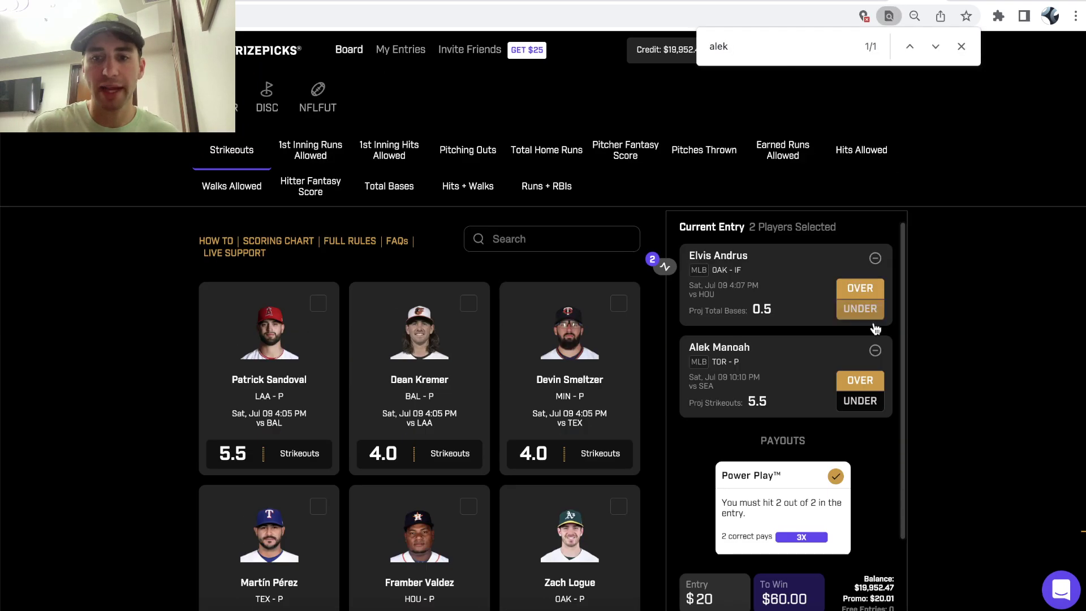
pyautogui.click(866, 378)
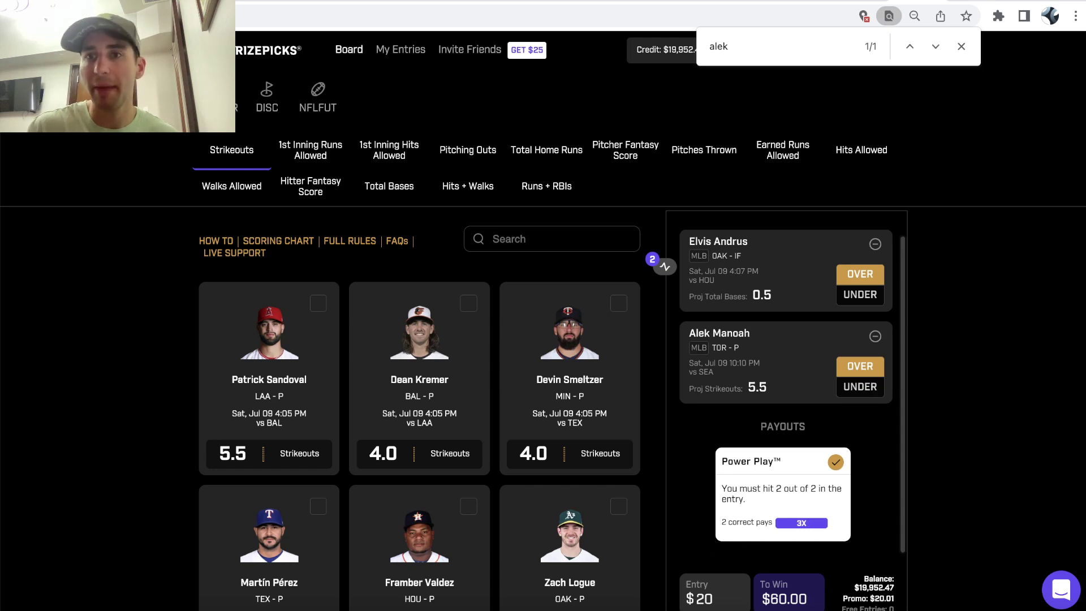
# Compare the PrizePicks Power Play payout with the sportsbook bet slip's 2 Pick Parlay odds and examine its pitcher props
pyautogui.hotkey('ctrl', 'Tab')
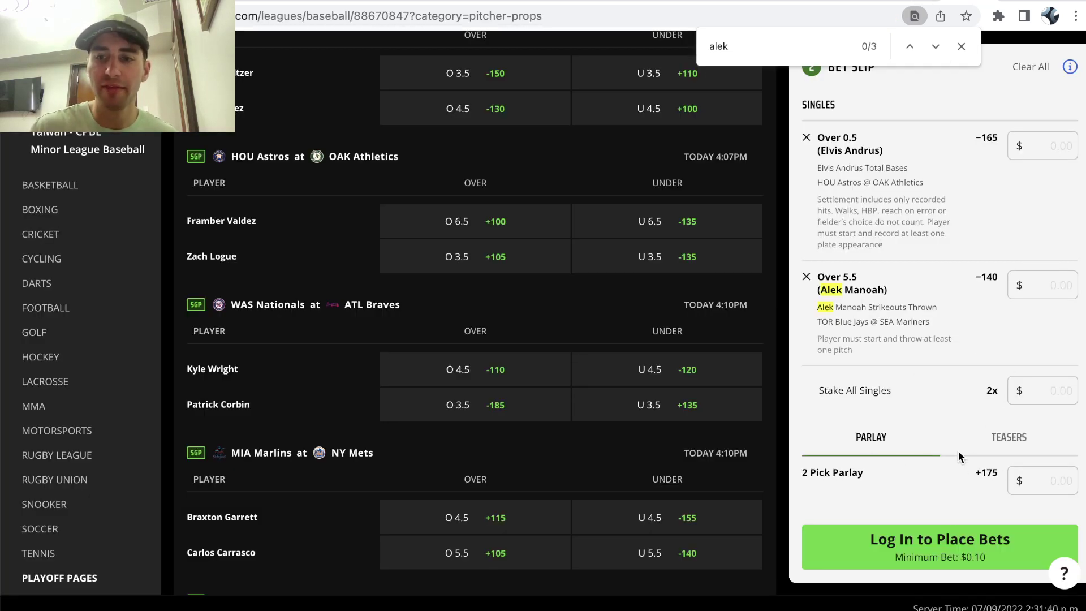
pyautogui.hotkey('ctrl', 'Tab')
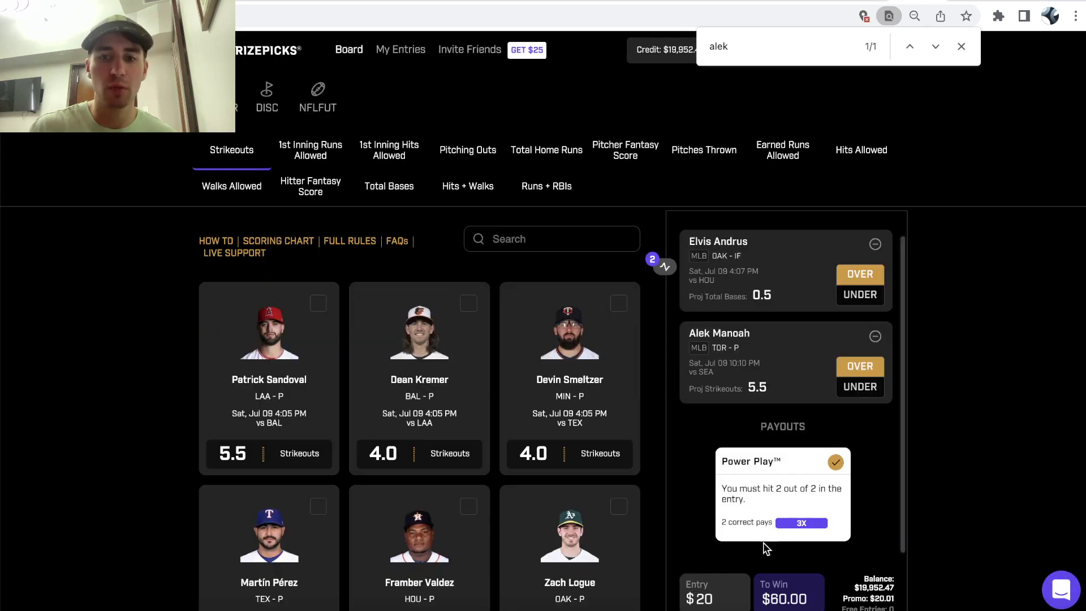
pyautogui.hotkey('ctrl', 'shift', 'Tab')
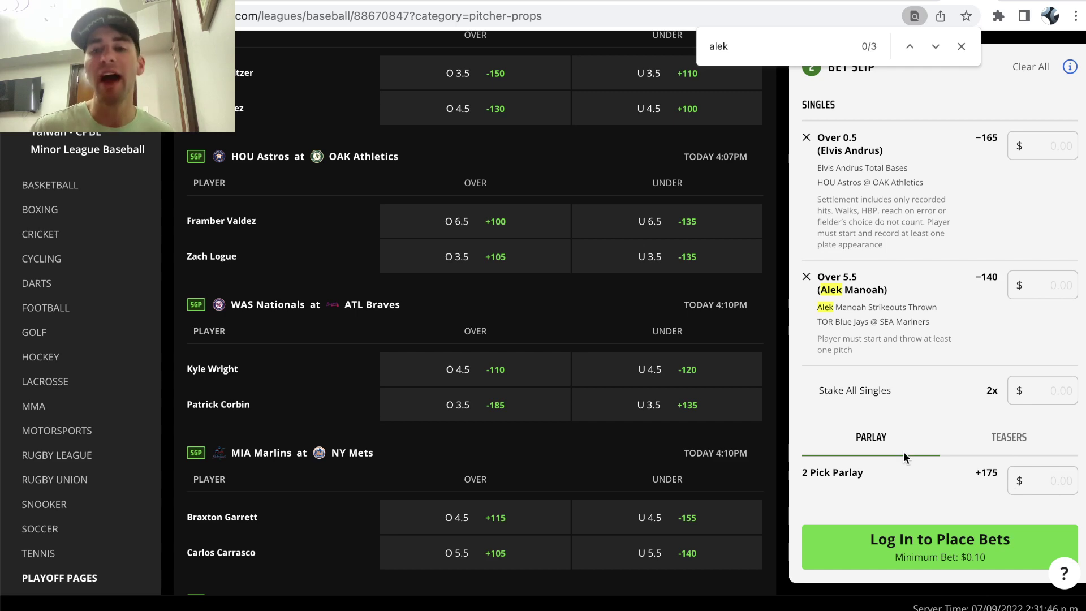
pyautogui.scroll(-20, 550, 408)
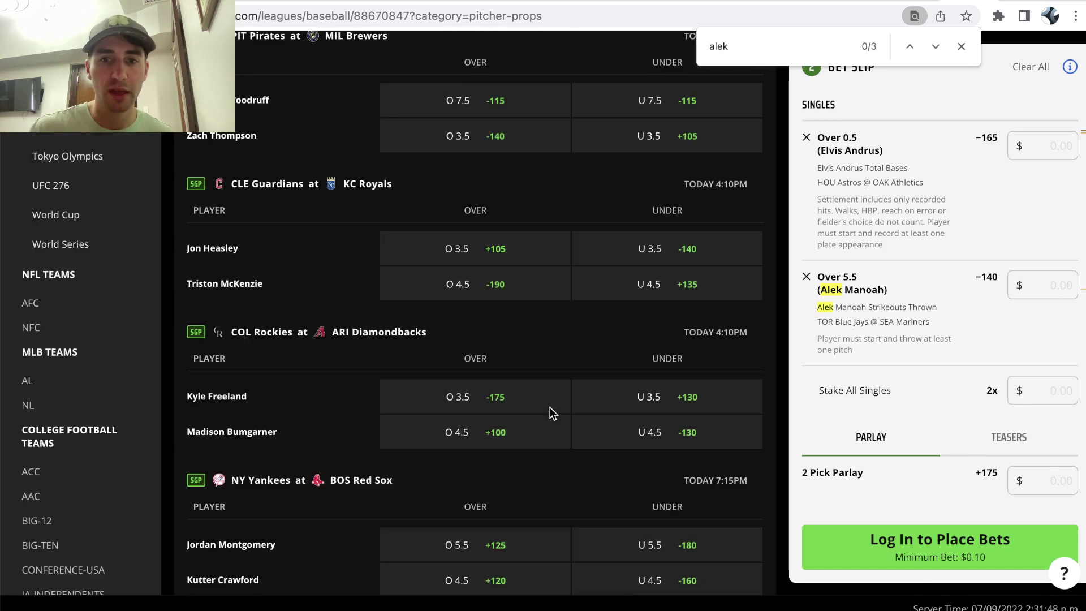
# Replace Alek Manoah's Over 5.5 strikeouts with Under 5.5 in the bet slip and remove the Elvis Andrus Over 0.5 pick
pyautogui.scroll(-3, 550, 408)
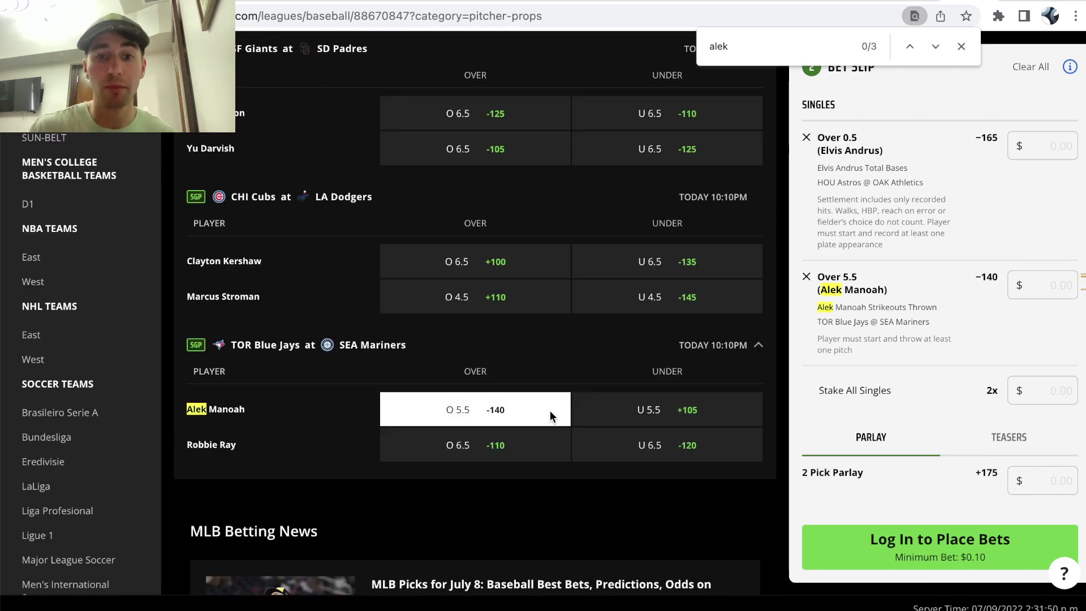
pyautogui.click(497, 410)
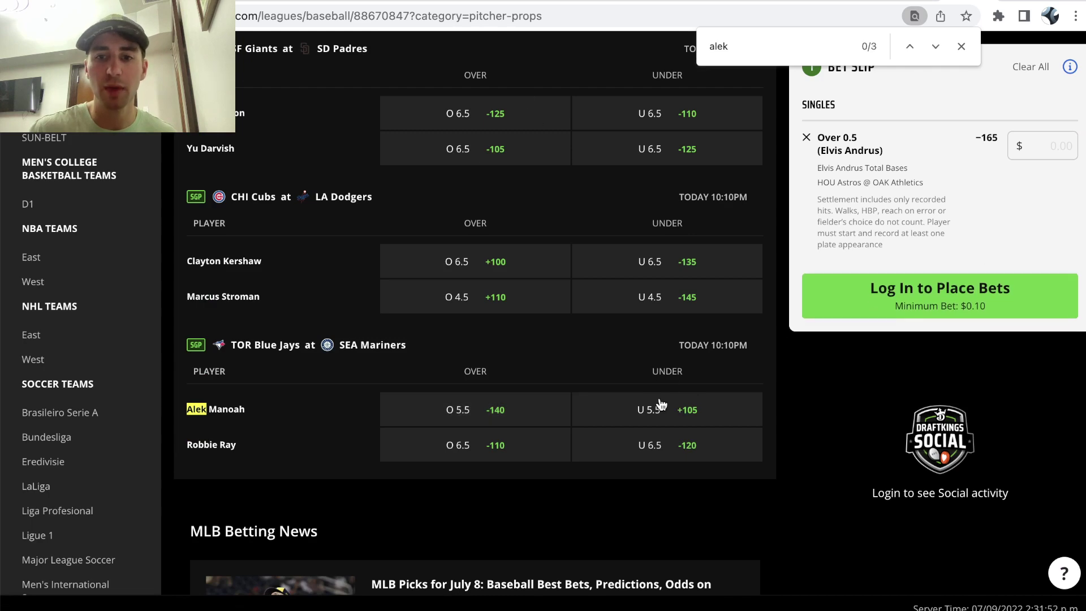
pyautogui.click(661, 406)
pyautogui.click(807, 137)
# Open the MLB batter props on the sportsbook
pyautogui.scroll(20, 442, 137)
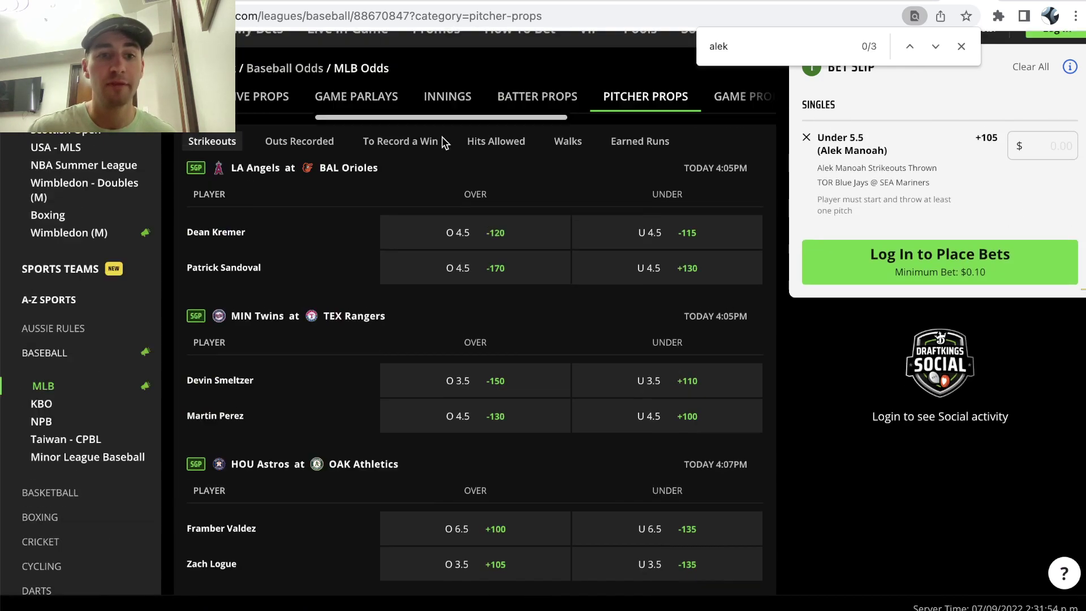
pyautogui.scroll(2, 442, 137)
pyautogui.hscroll(-5, 246, 147)
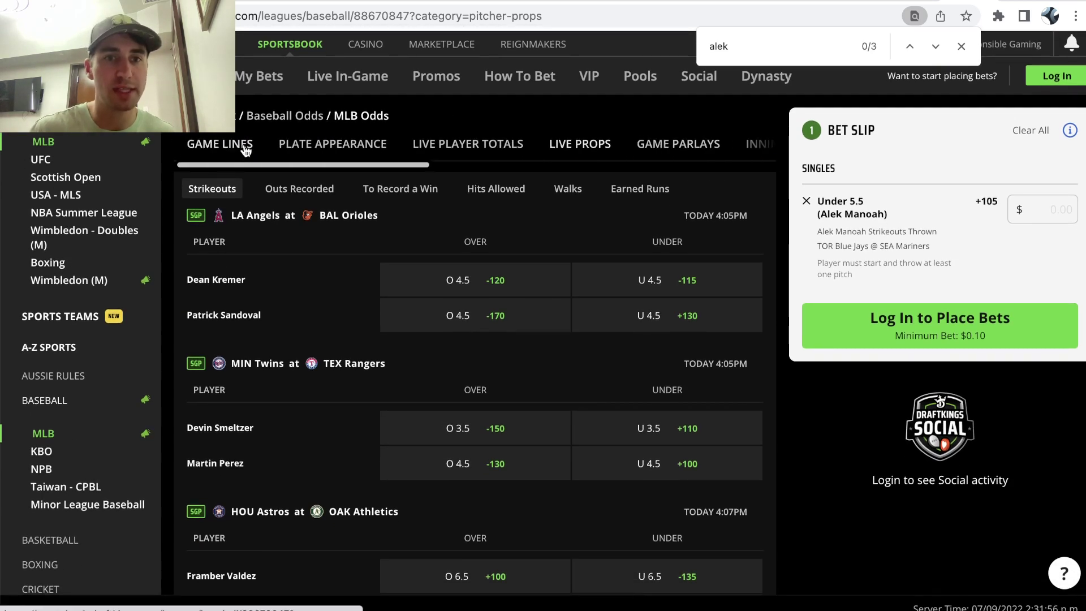
pyautogui.hscroll(5, 677, 145)
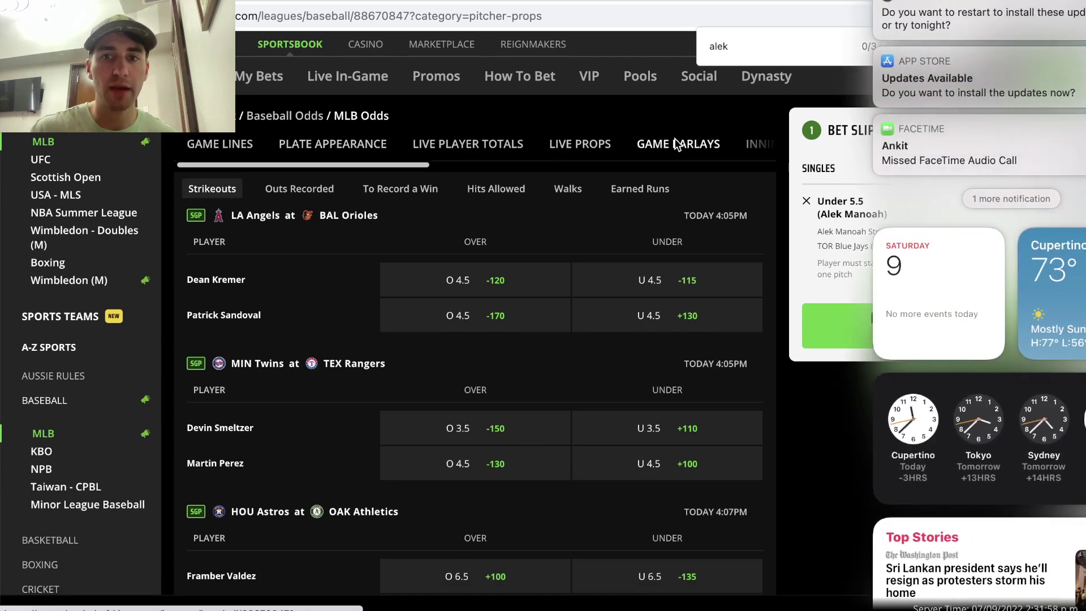
pyautogui.click(677, 145)
pyautogui.hscroll(5, 650, 142)
pyautogui.click(502, 145)
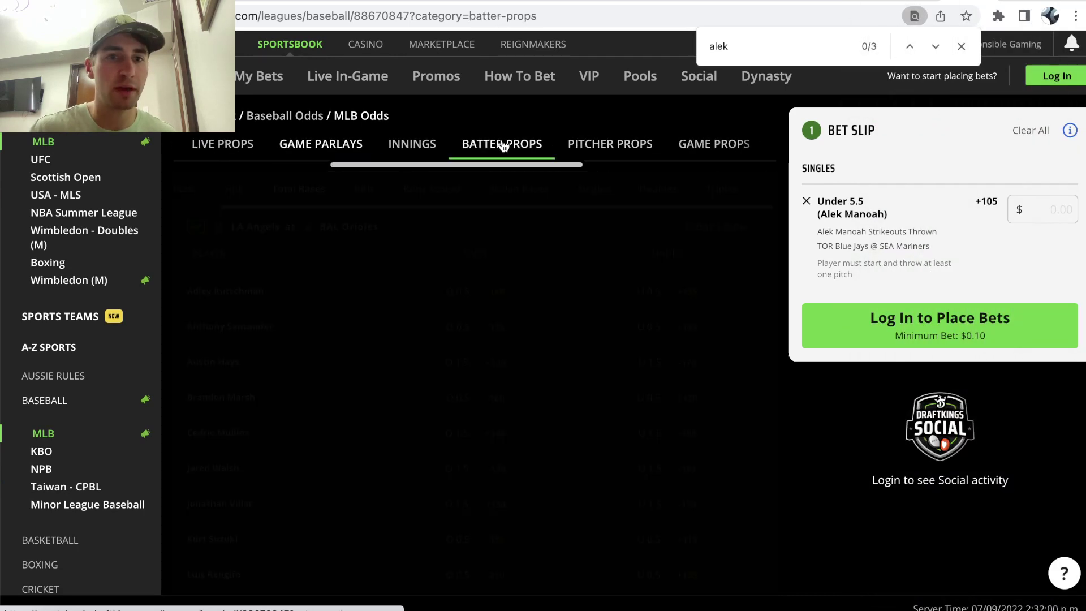
# Find Elvis Andrus among the Total Bases props and add his Under 0.5 to the bet slip
pyautogui.press('super+f')
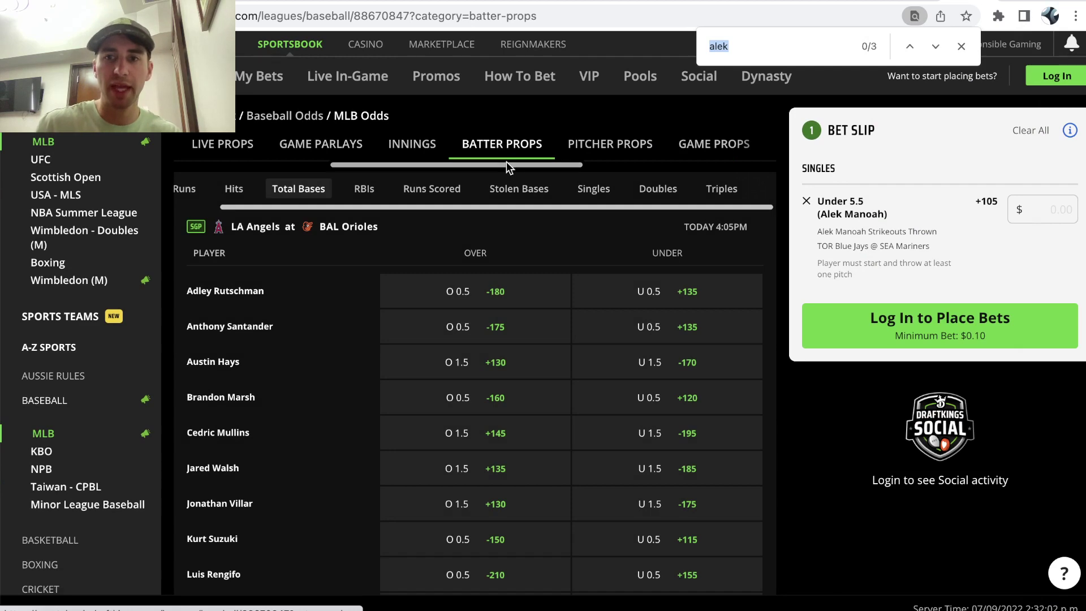
pyautogui.write('elvis')
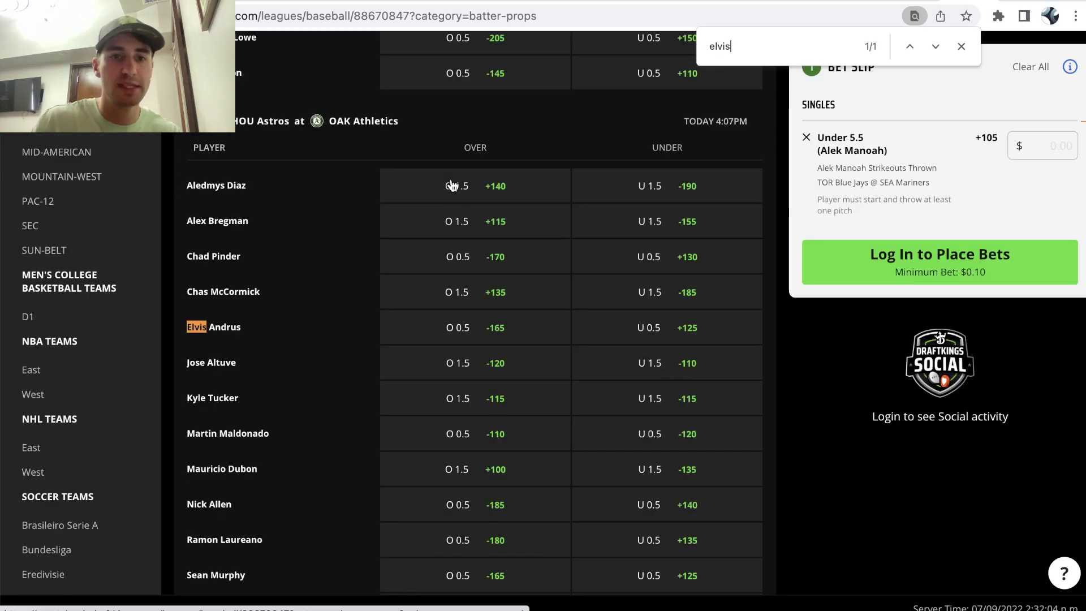
pyautogui.click(676, 319)
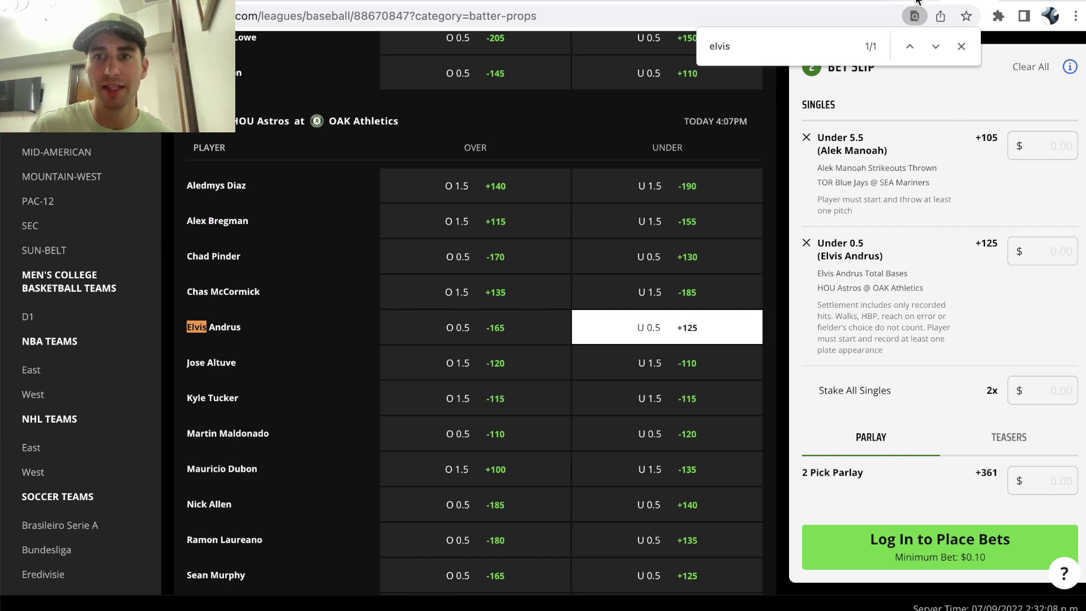
# Set both PrizePicks players to Under and compare the payout with the sportsbook's 2 Pick Parlay odds
pyautogui.hotkey('ctrl', 'Tab')
pyautogui.click(861, 384)
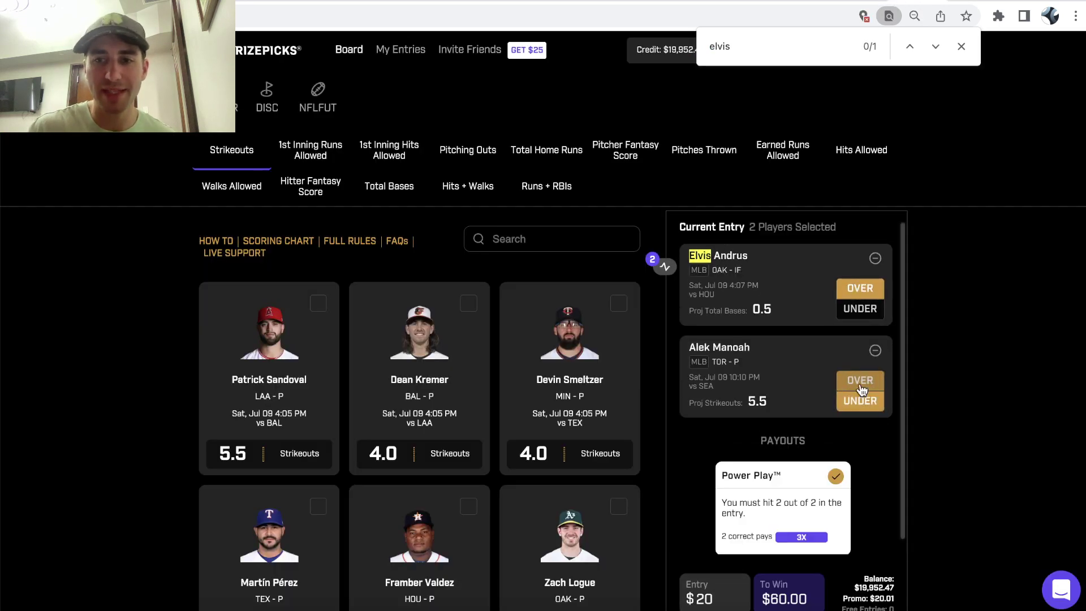
pyautogui.click(860, 308)
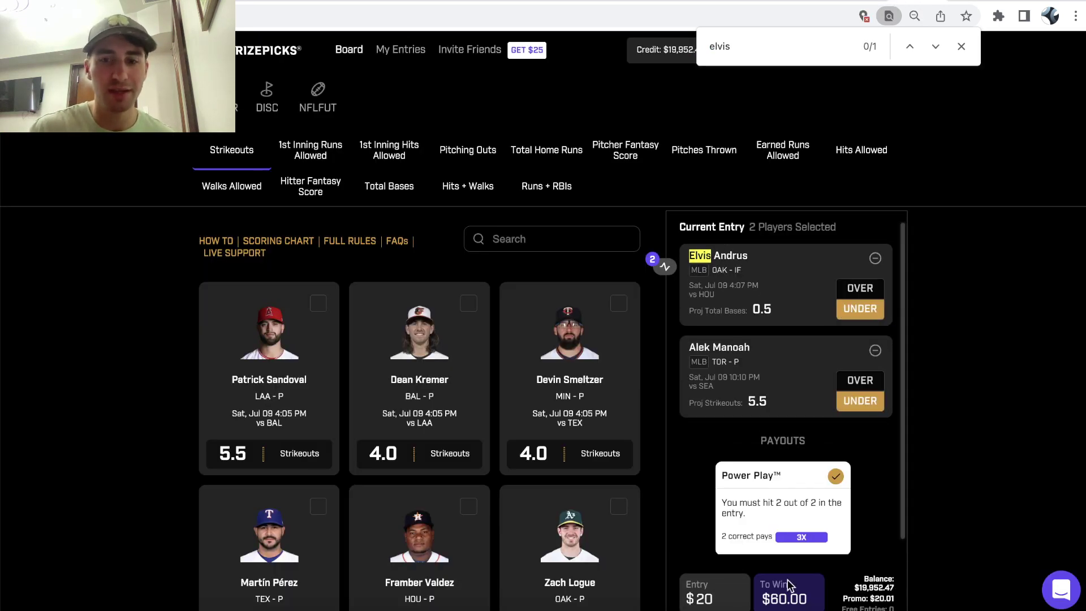
pyautogui.scroll(-4, 843, 596)
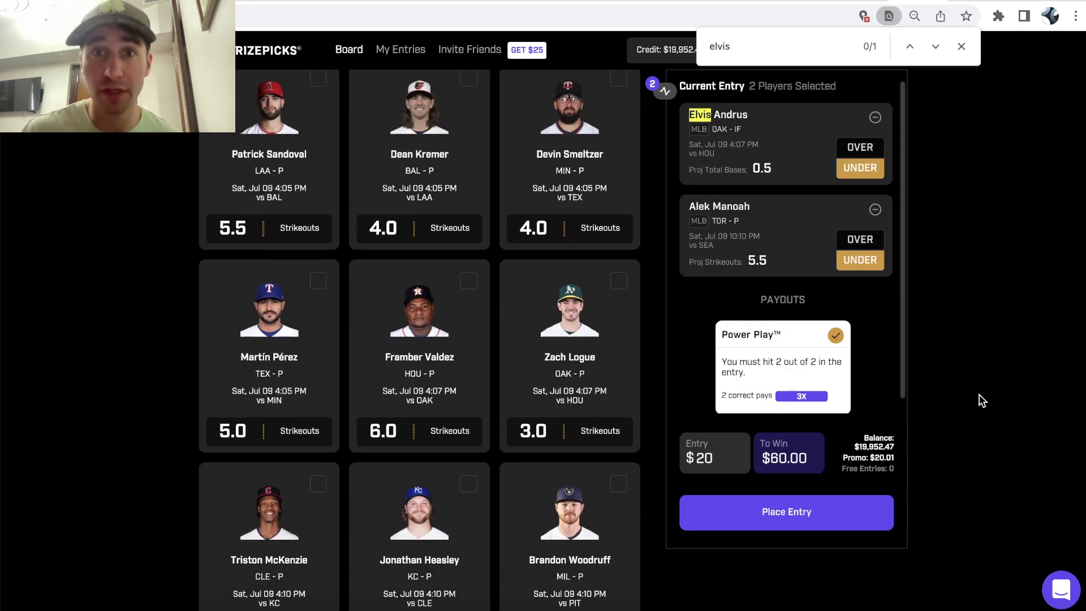
pyautogui.click(962, 3)
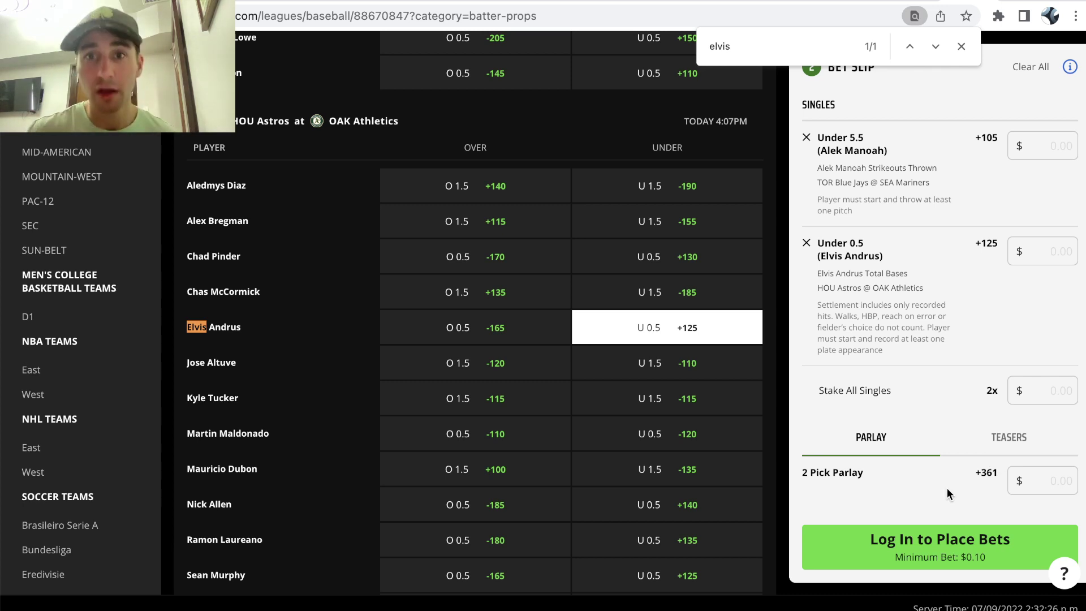
# Find Elvis Andrus Over 0.5 in the OddsJam Positive EV list and open the game's Player Bases odds
pyautogui.hotkey('ctrl', 'Tab')
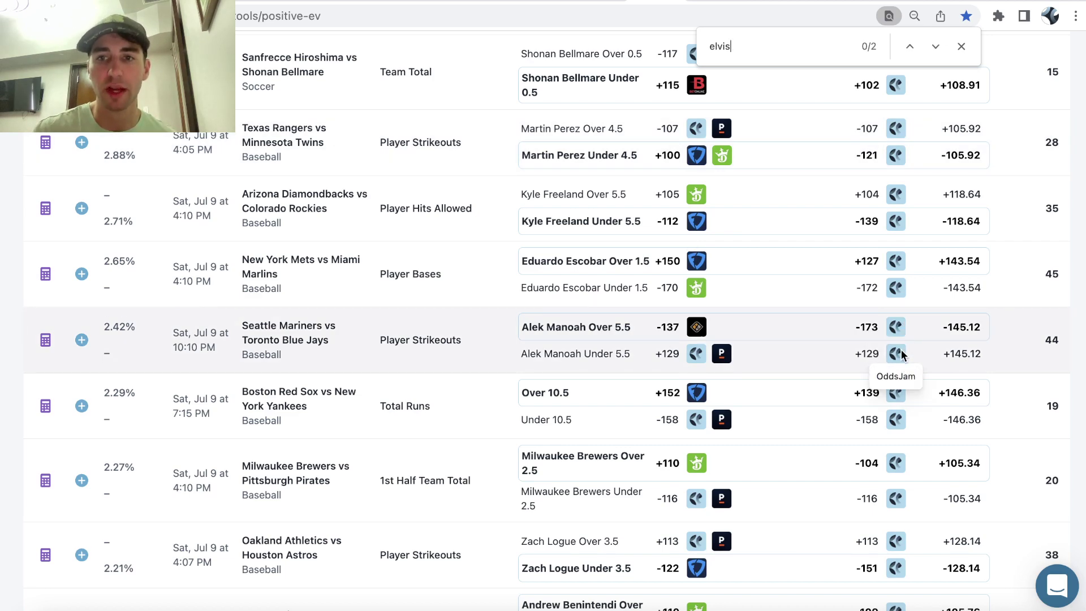
pyautogui.click(789, 60)
pyautogui.press('Return')
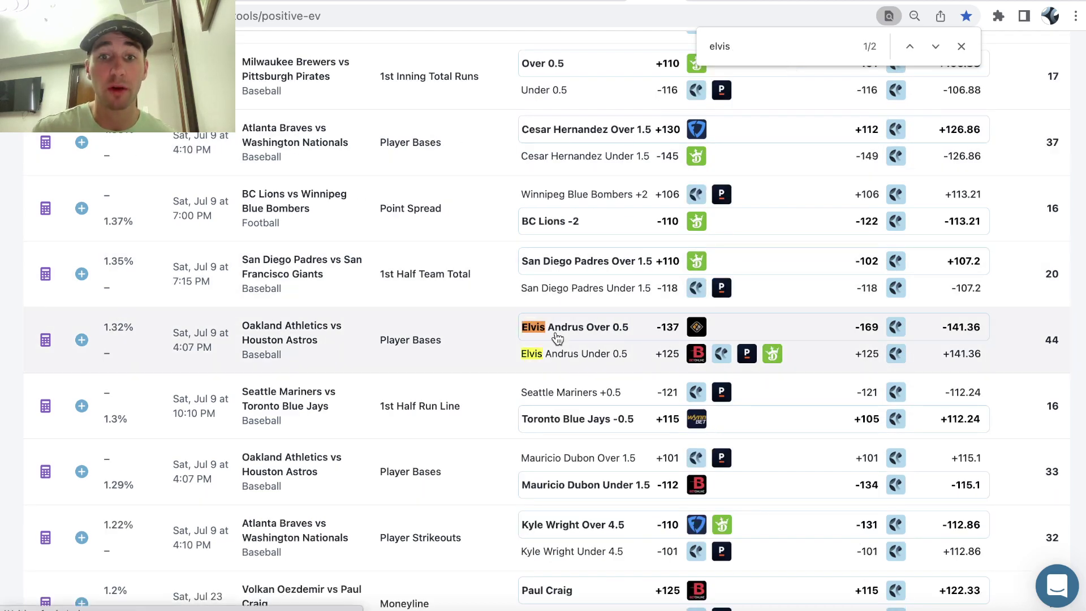
pyautogui.click(557, 338)
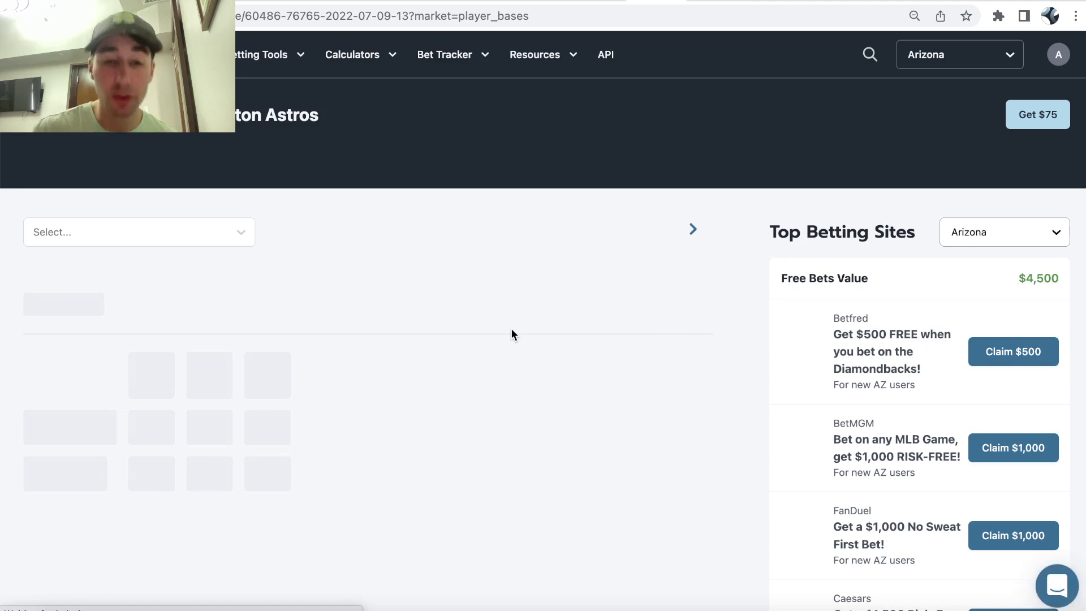
# Locate the Elvis Andrus rows in the Player Bases table and examine each sportsbook's Over and Under 0.5 odds
pyautogui.scroll(-3, 511, 329)
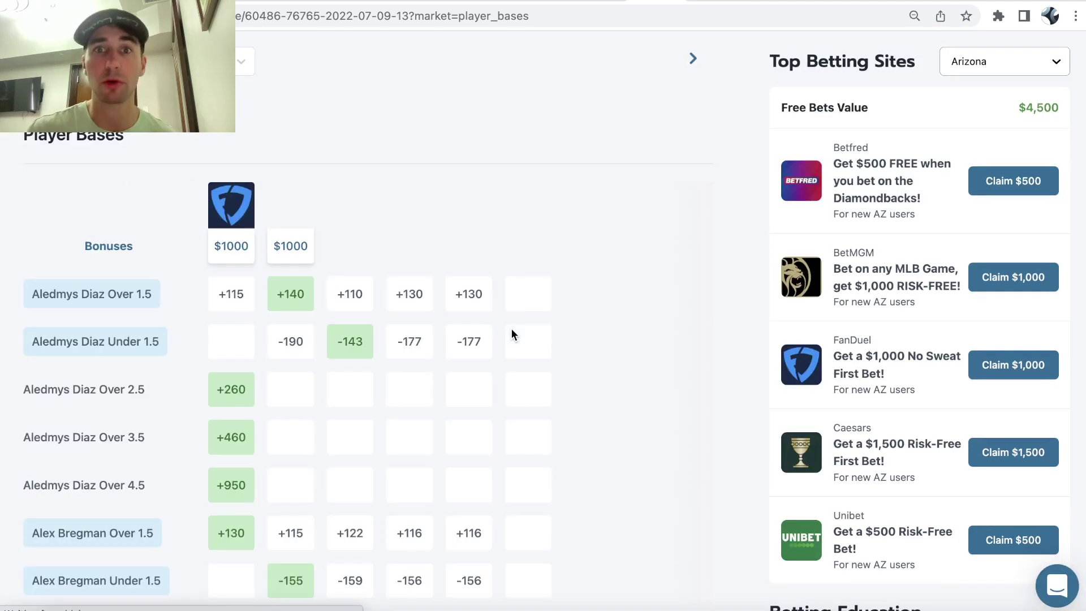
pyautogui.scroll(-10, 512, 335)
pyautogui.hotkey('ctrl', 'f')
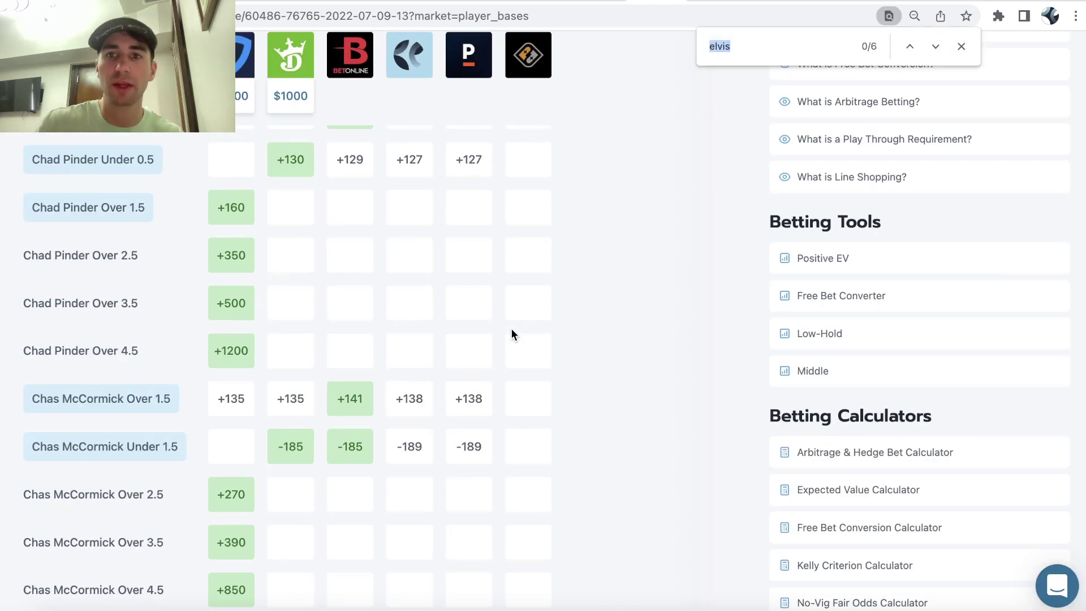
pyautogui.write('elvis')
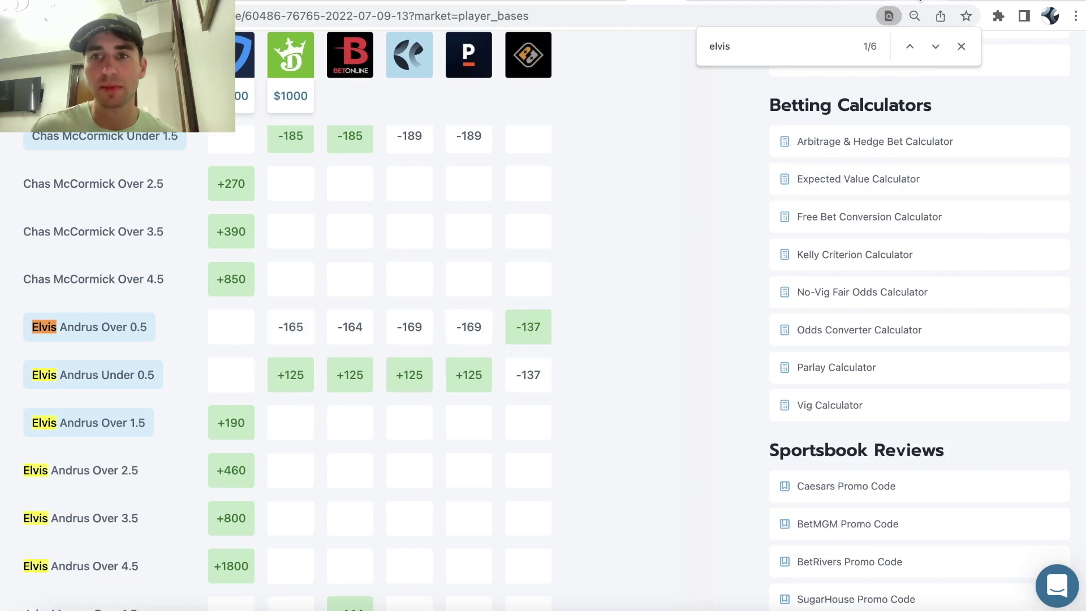
# Switch to the PrizePicks entry and set both Alek Manoah and Elvis Andrus to Over
pyautogui.hotkey('ctrl', 'Tab')
pyautogui.click(874, 240)
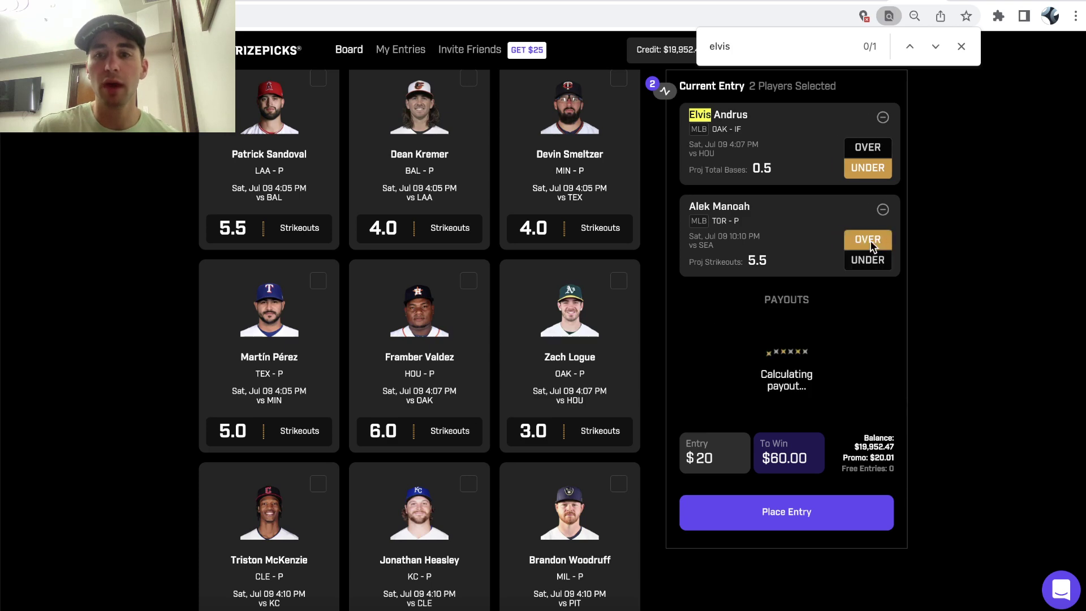
pyautogui.click(872, 144)
# Look up the No-Vig % for the -173 odds and enter .592 as Alek Manoah's Win % in the two-pick spreadsheet
pyautogui.click(773, 3)
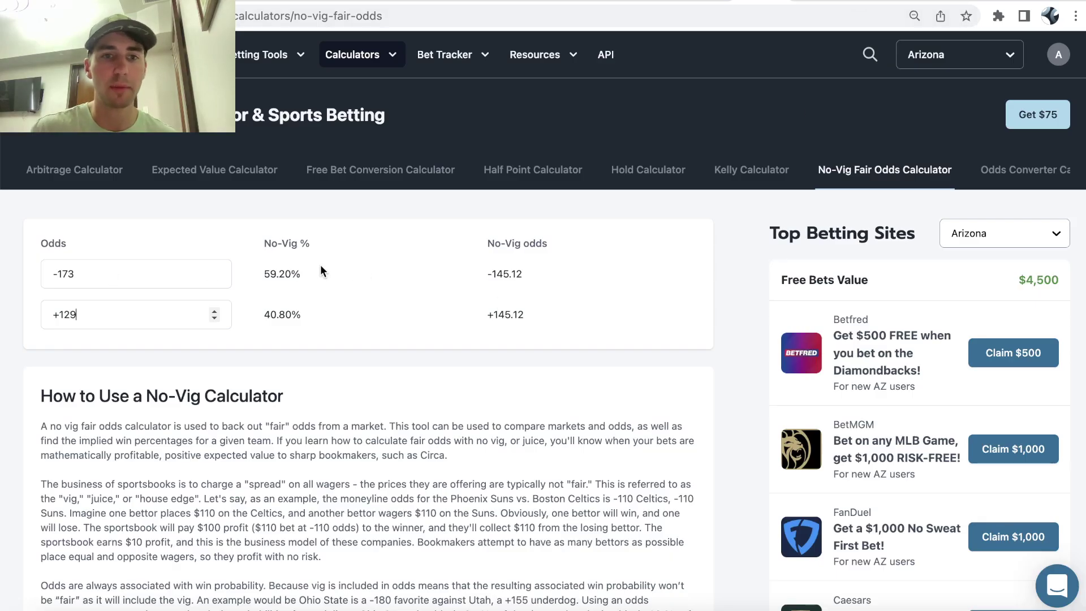
pyautogui.doubleClick(282, 274)
pyautogui.click(865, 2)
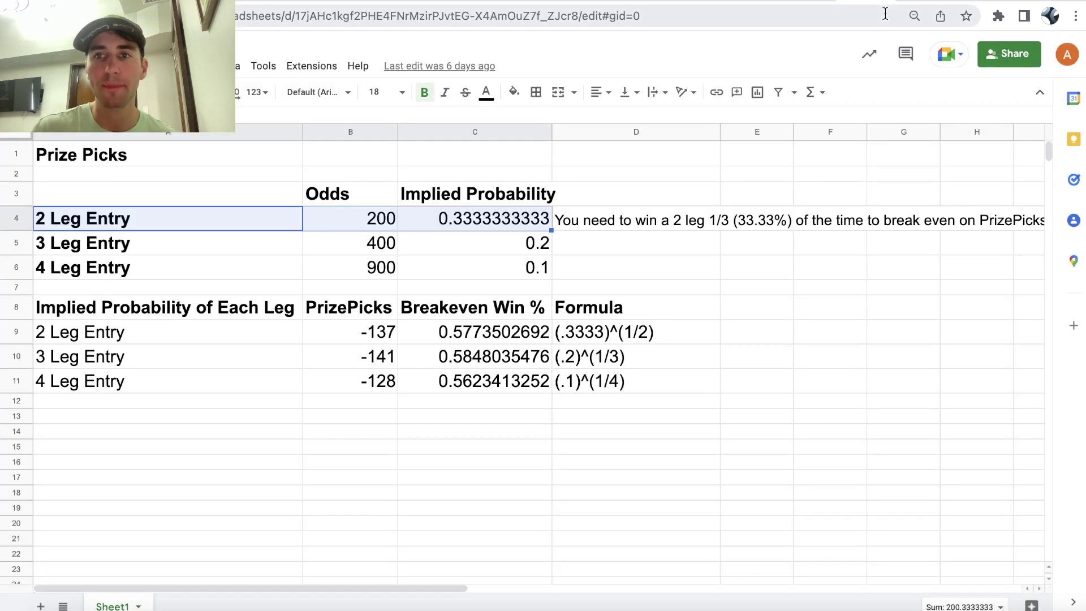
pyautogui.click(781, 3)
pyautogui.click(437, 202)
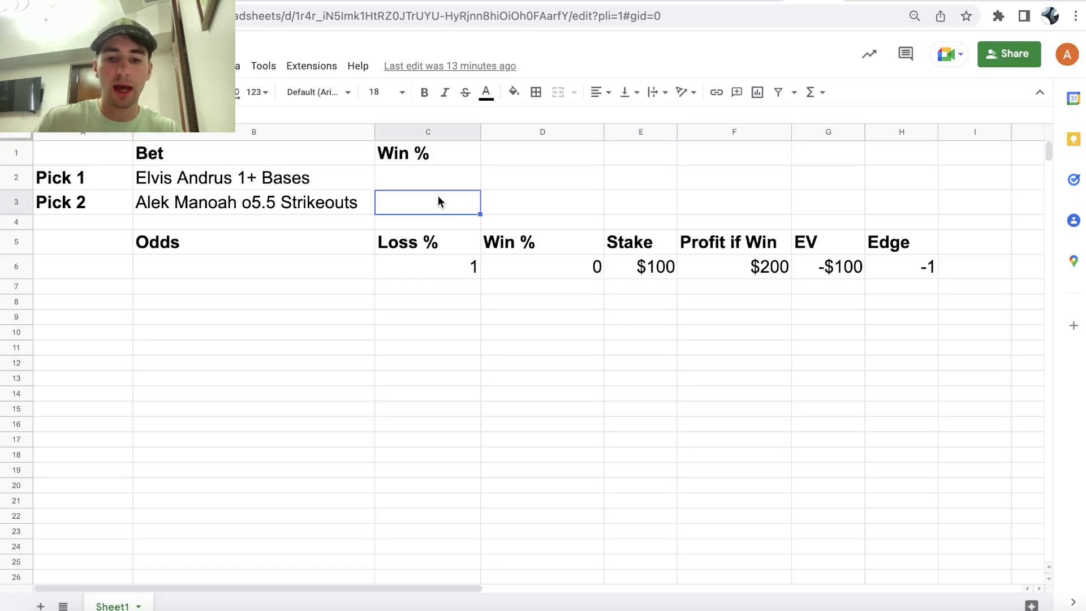
pyautogui.write('.592')
pyautogui.press('Return')
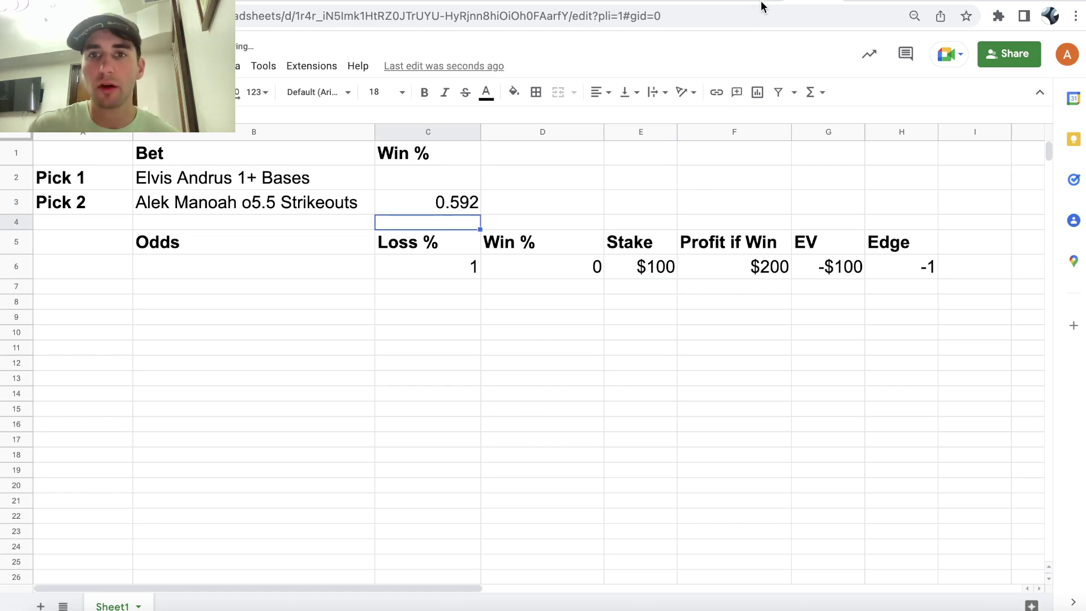
# Enter the no-vig .5857 as Elvis Andrus's Win % and compare the combined win probability with the 2 Leg Entry breakeven probability
pyautogui.click(716, 2)
pyautogui.doubleClick(271, 274)
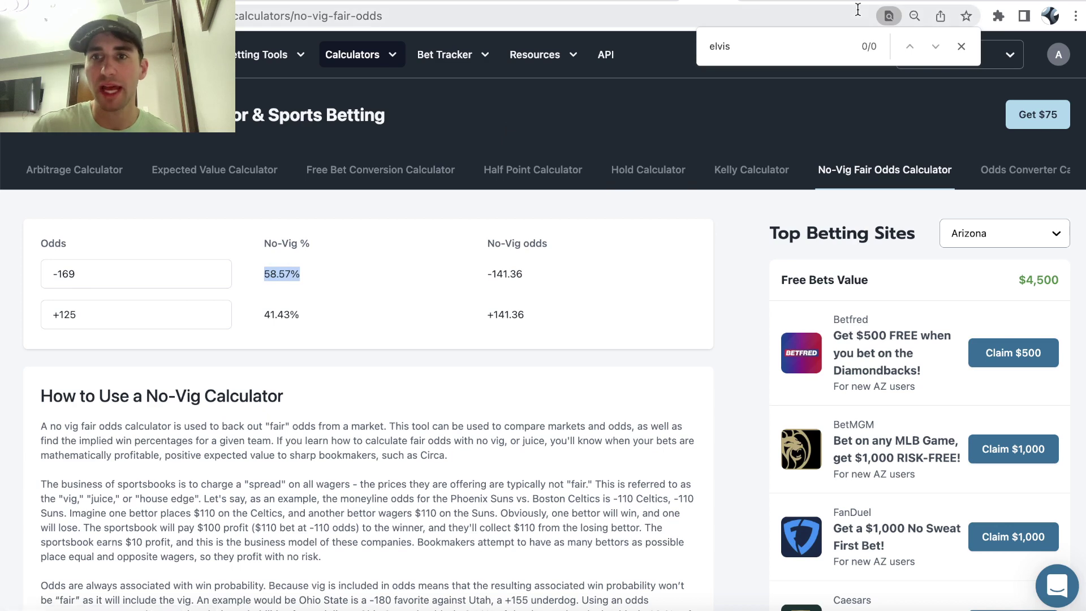
pyautogui.click(913, 1)
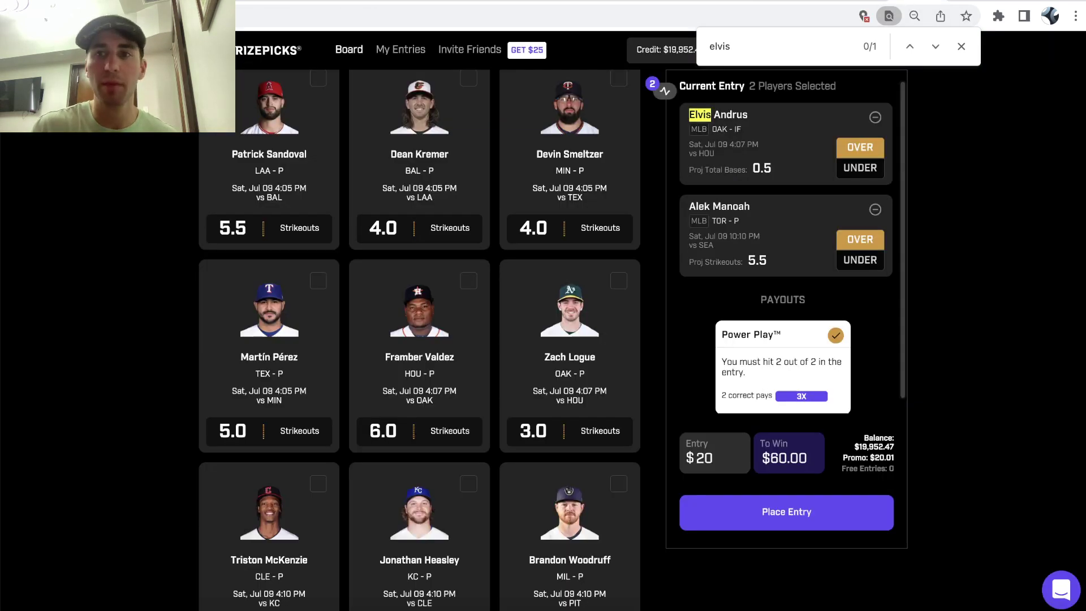
pyautogui.click(871, 3)
pyautogui.click(800, 2)
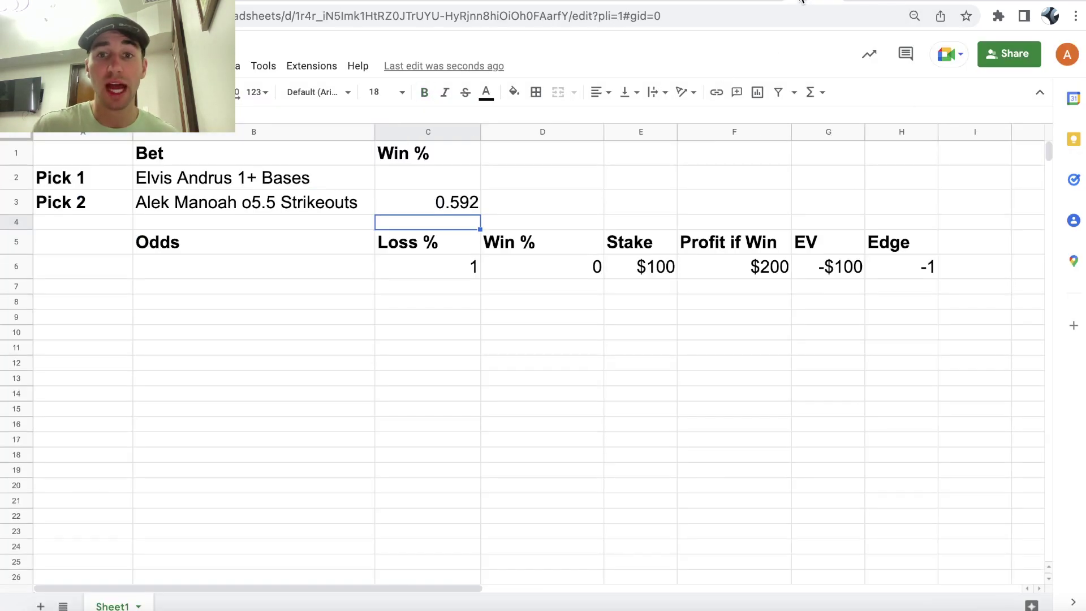
pyautogui.click(428, 187)
pyautogui.write('.5857')
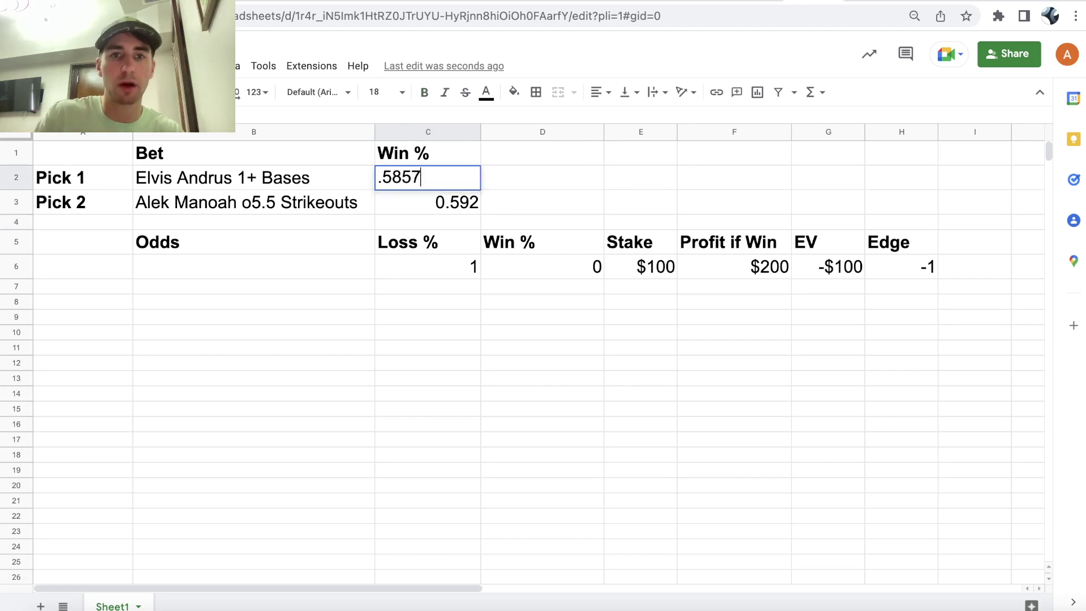
pyautogui.press('Return')
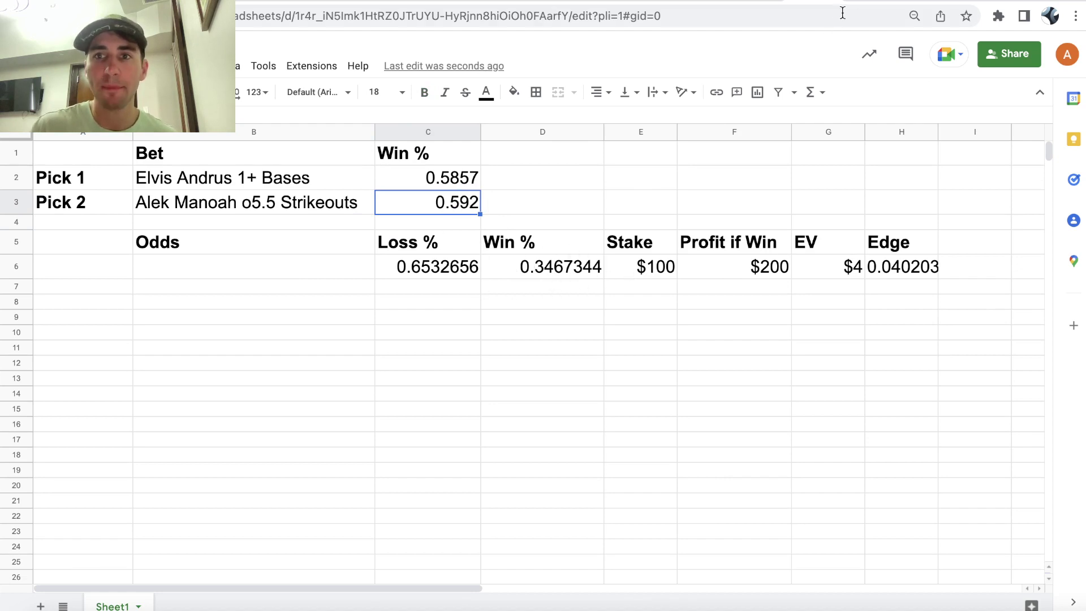
pyautogui.click(857, 2)
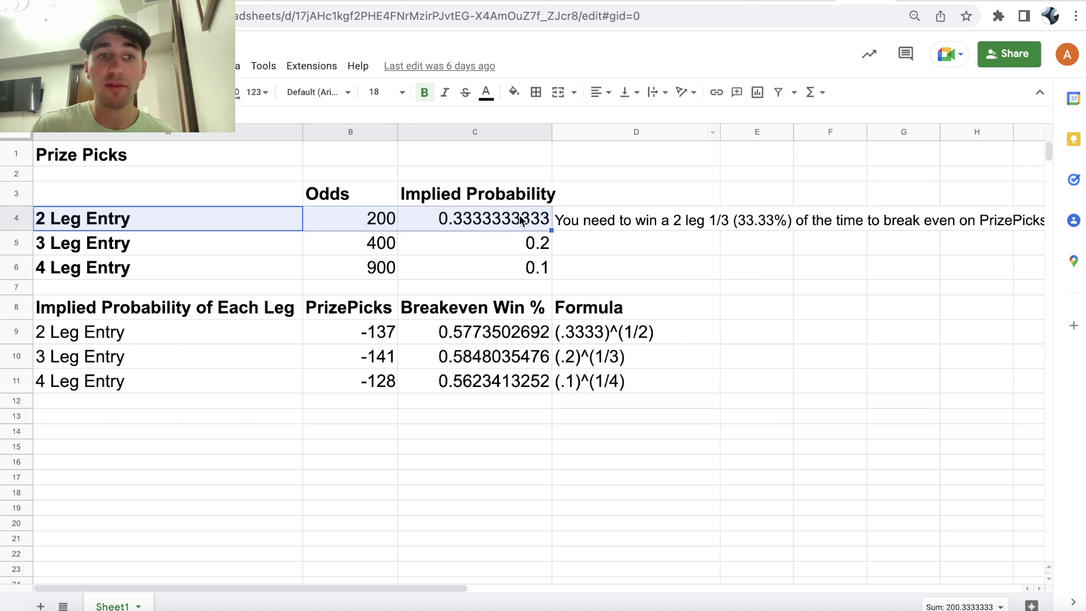
pyautogui.click(803, 1)
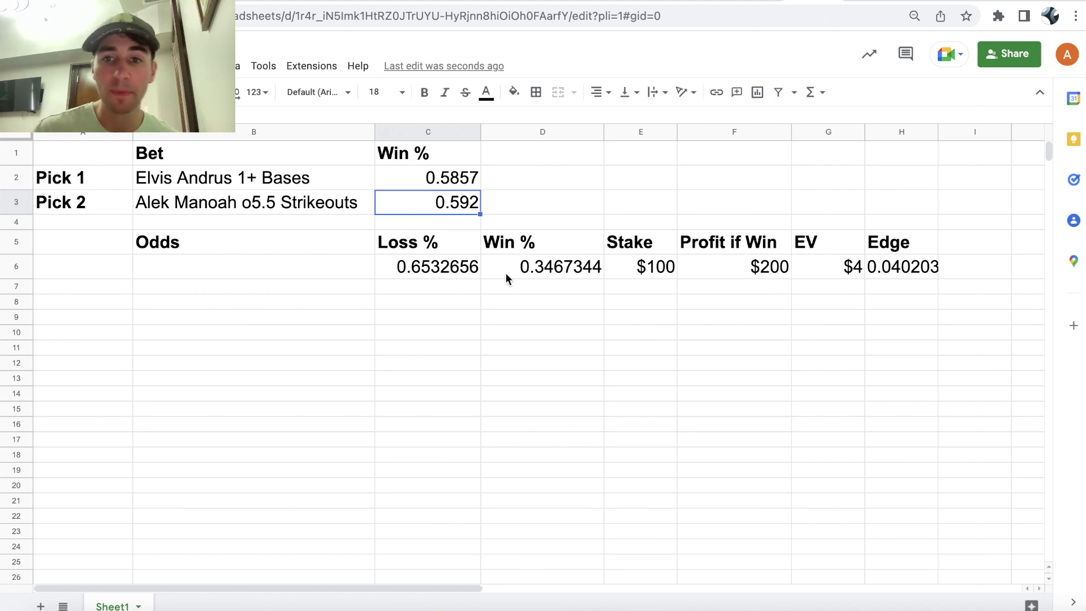
# Switch to PrizePicks, set the entry amount to $100 and place the two-pick entry
pyautogui.hotkey('ctrl', 'Tab')
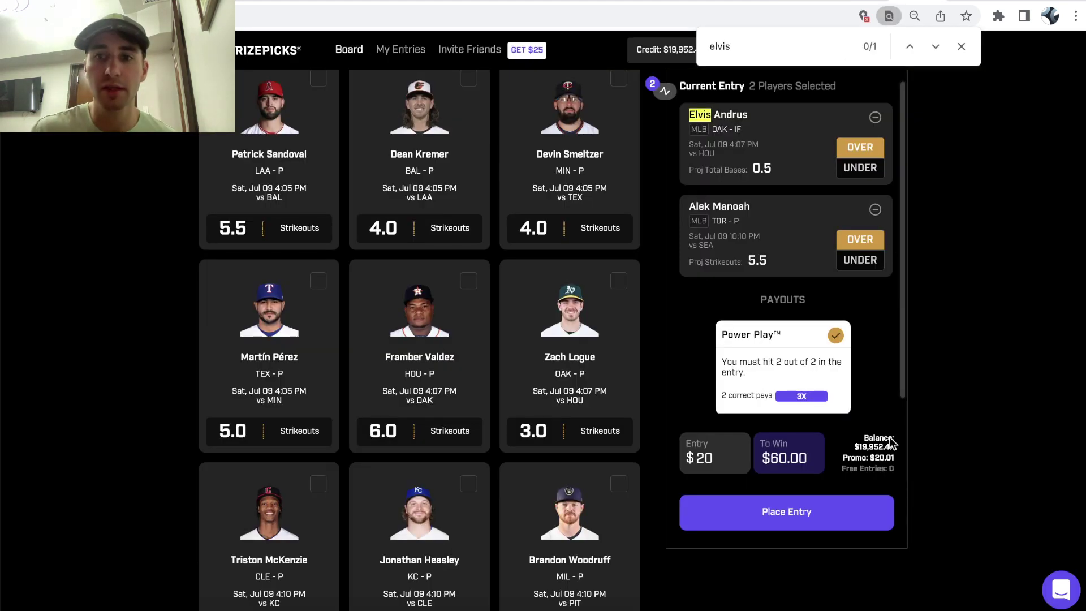
pyautogui.click(730, 458)
pyautogui.press('BackSpace')
pyautogui.press('BackSpace')
pyautogui.write('100')
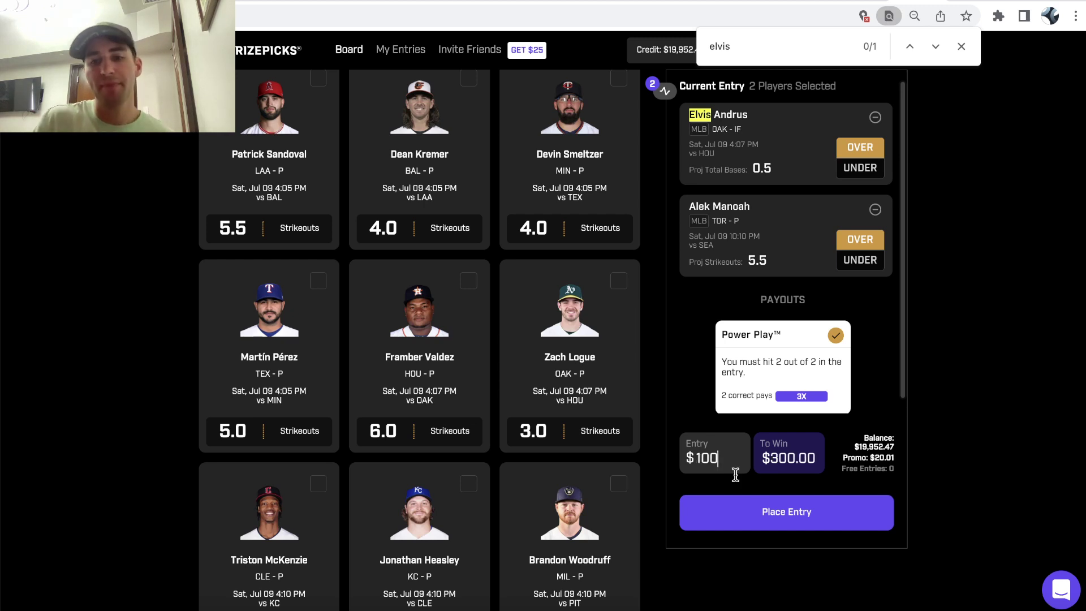
pyautogui.click(794, 515)
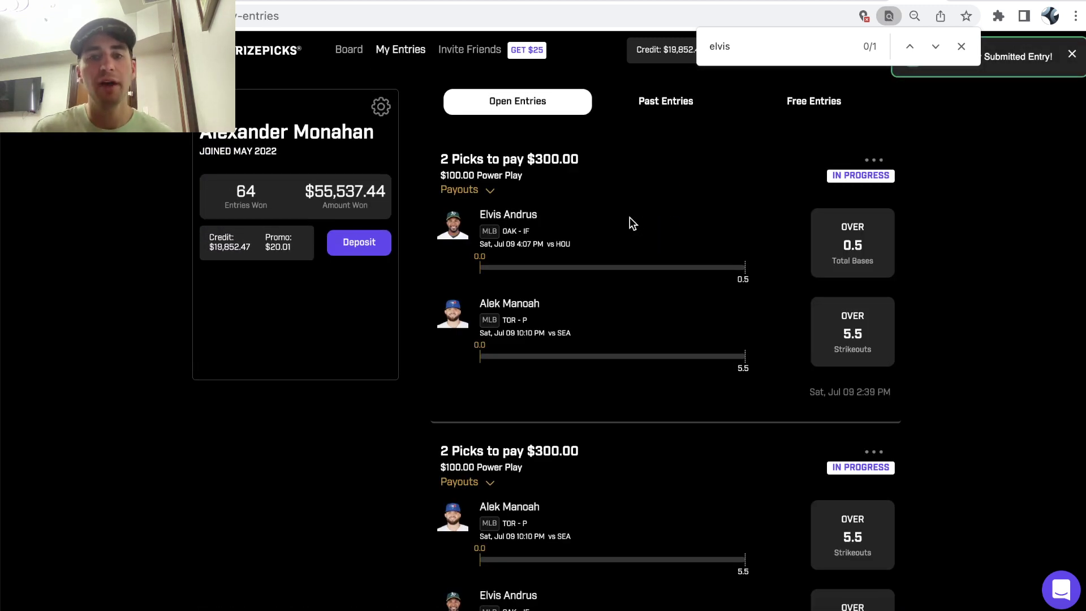